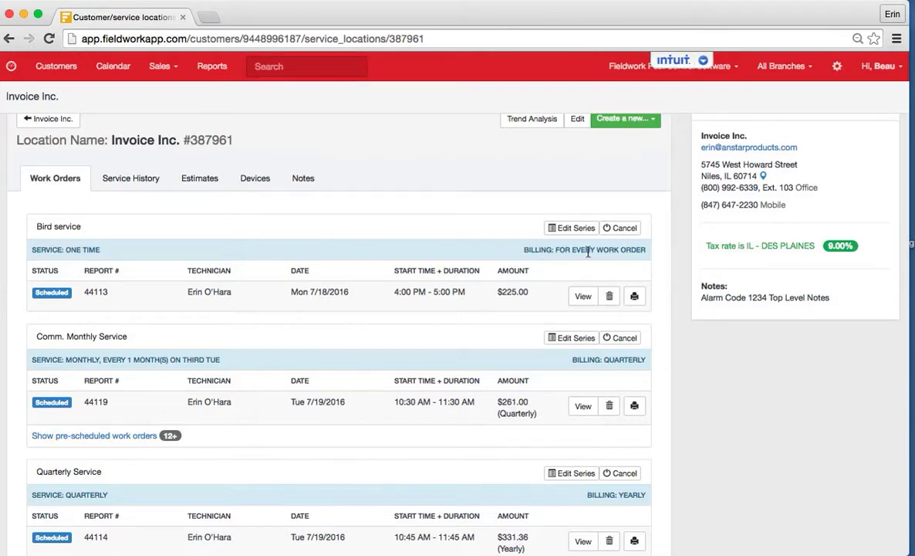
# Step: Expand the Comm. Monthly Service's pre-scheduled work orders, review their quarterly invoice dates, and collapse the list again
pyautogui.scroll(-3, 430, 289)
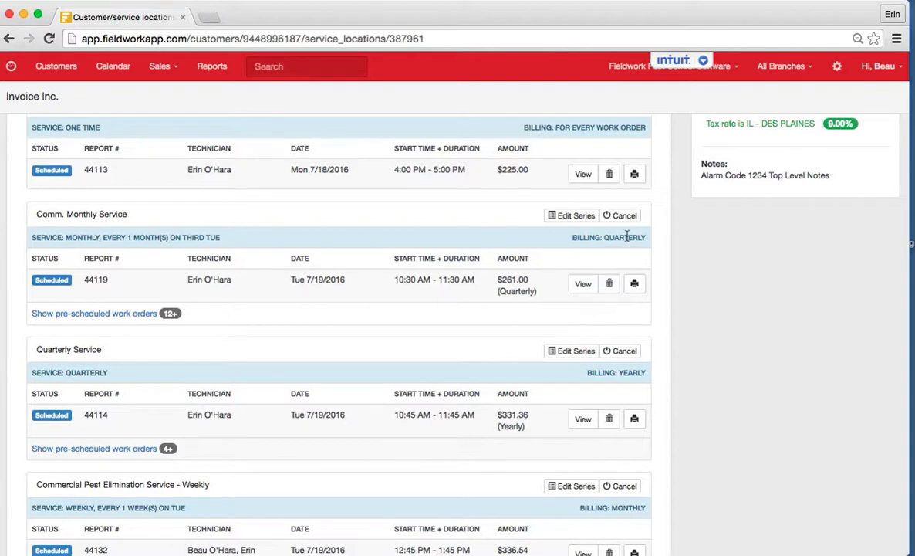
pyautogui.click(65, 313)
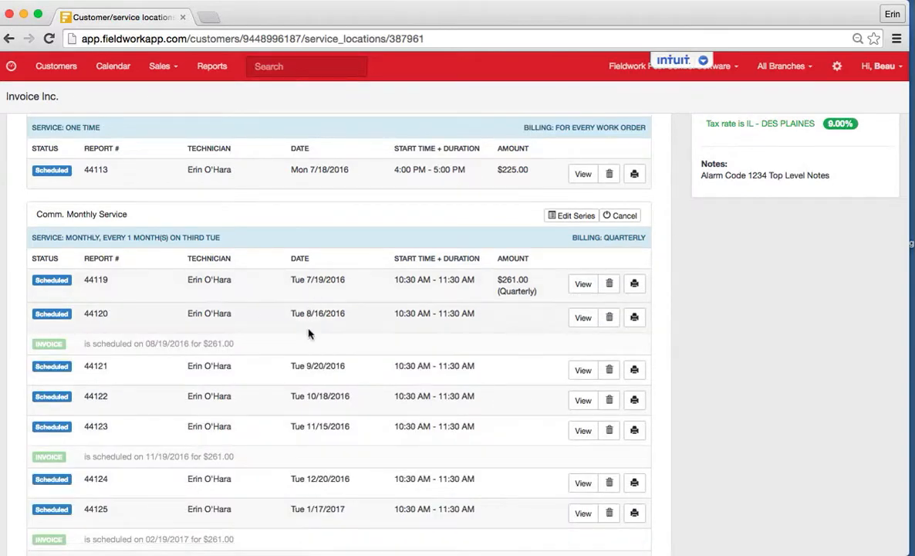
pyautogui.scroll(-2, 308, 333)
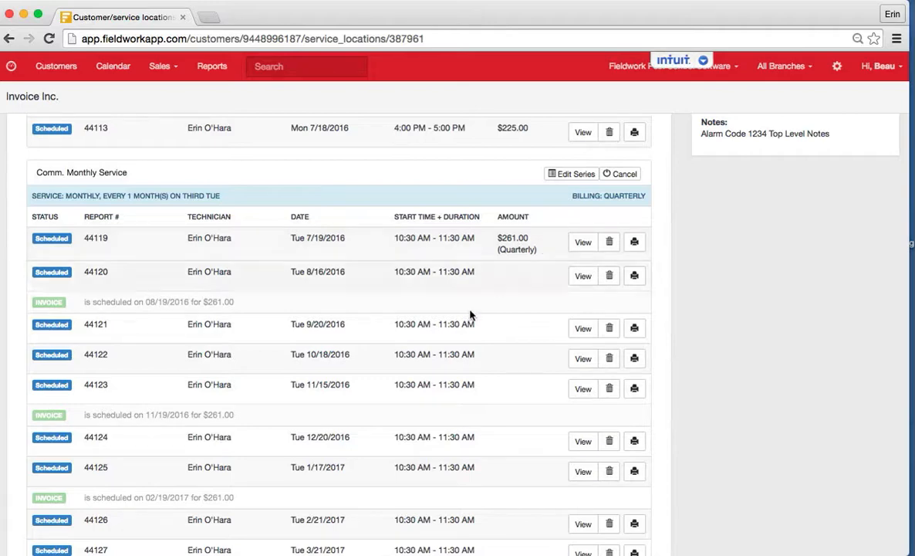
pyautogui.scroll(-10, 409, 374)
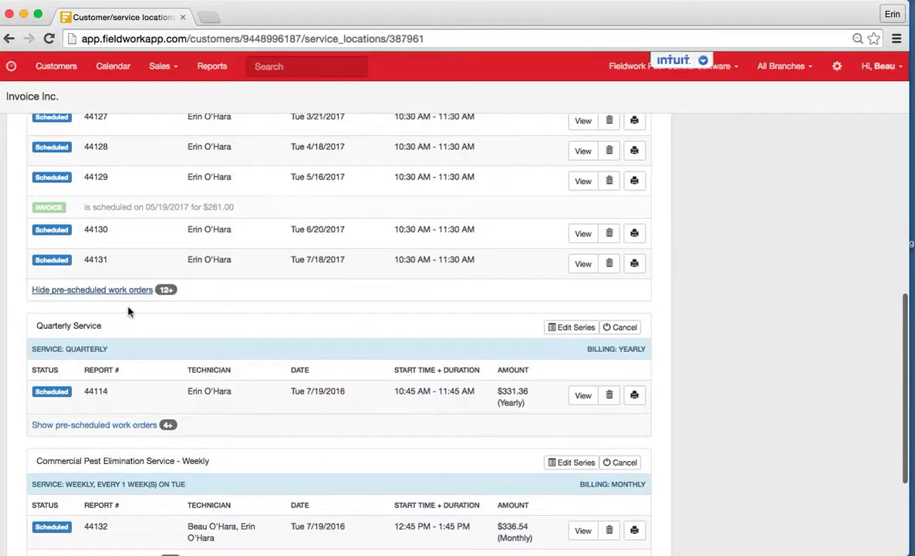
pyautogui.click(122, 293)
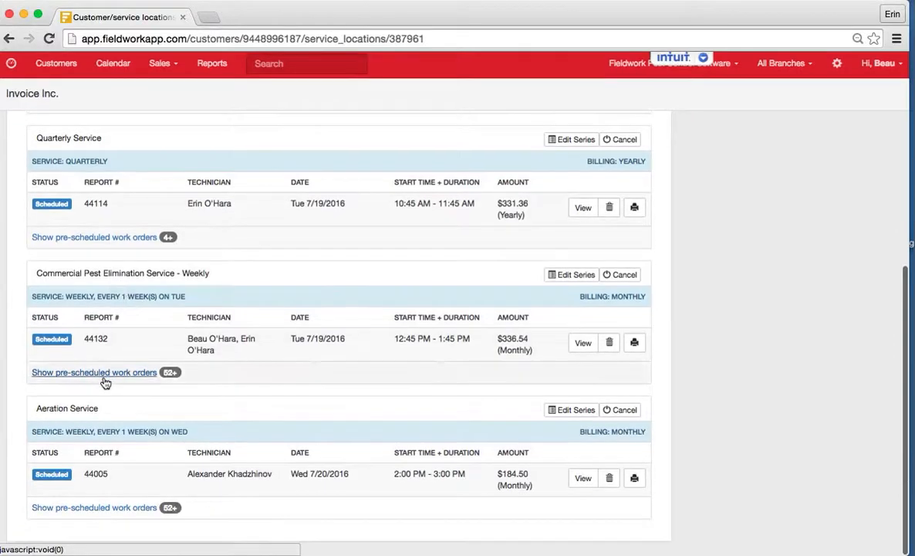
# Step: Show the pre-scheduled work orders of the Quarterly Service to check when its yearly invoice is scheduled
pyautogui.scroll(4, 106, 383)
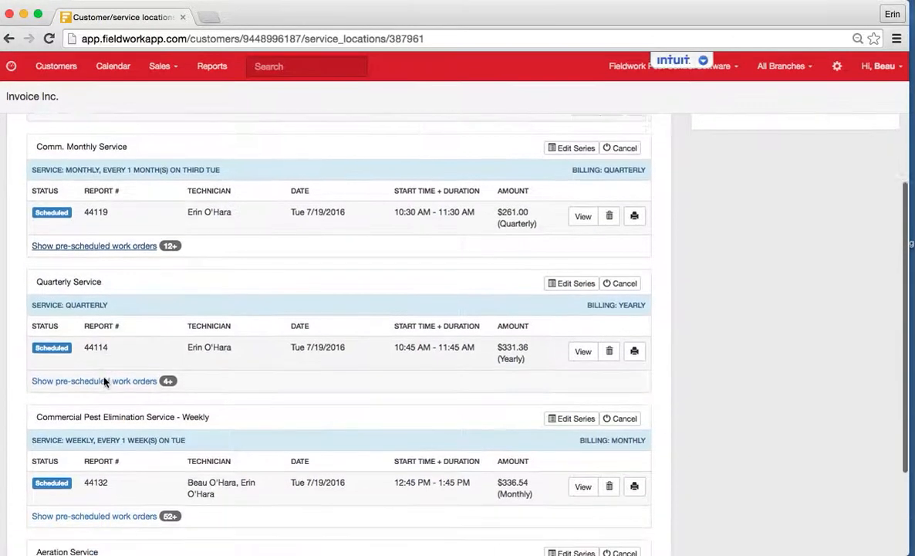
pyautogui.scroll(-2, 106, 382)
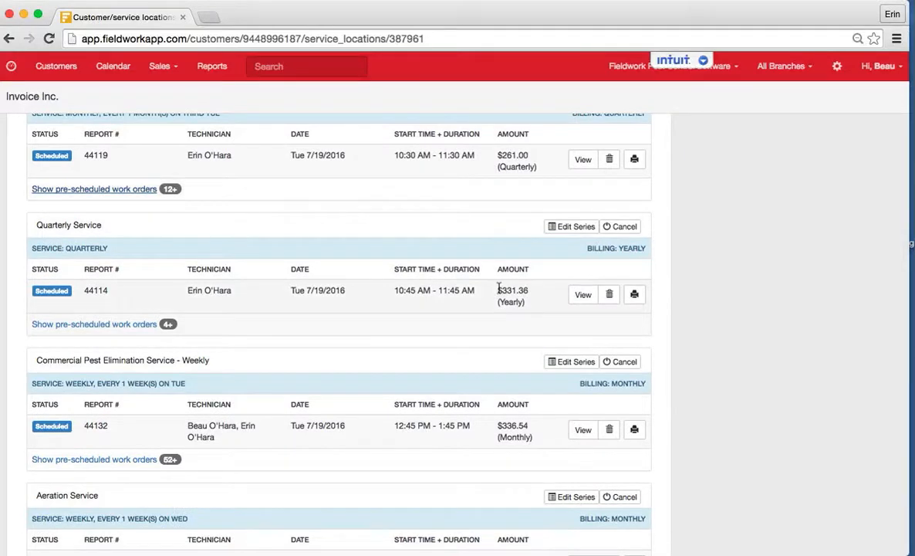
pyautogui.click(140, 325)
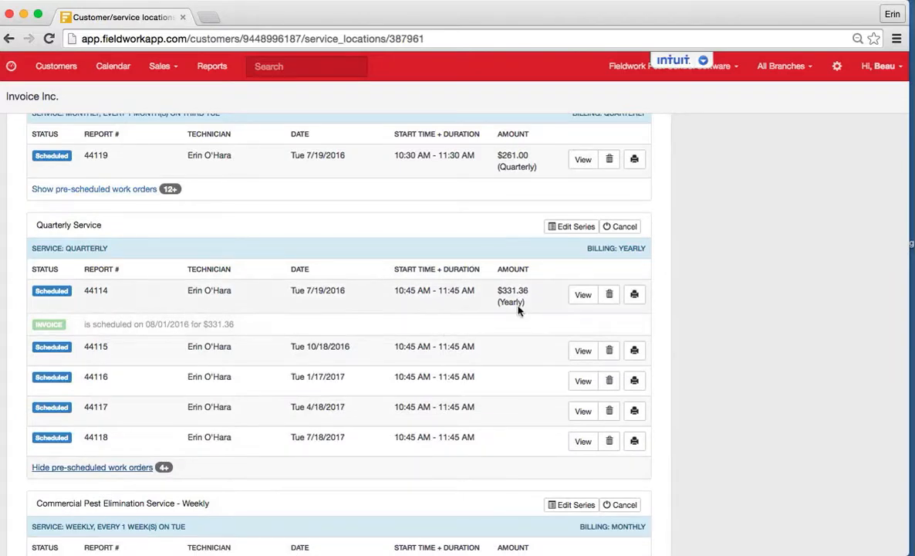
# Step: Expand the weekly Commercial Pest Elimination Service's pre-scheduled work orders, review their monthly invoice dates, and collapse the list
pyautogui.scroll(-5, 249, 463)
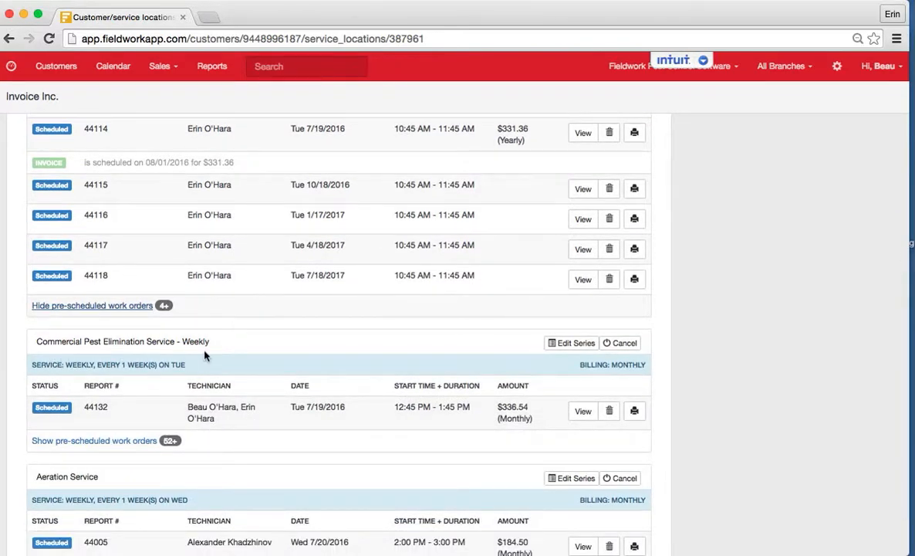
pyautogui.click(129, 440)
pyautogui.scroll(-2, 129, 440)
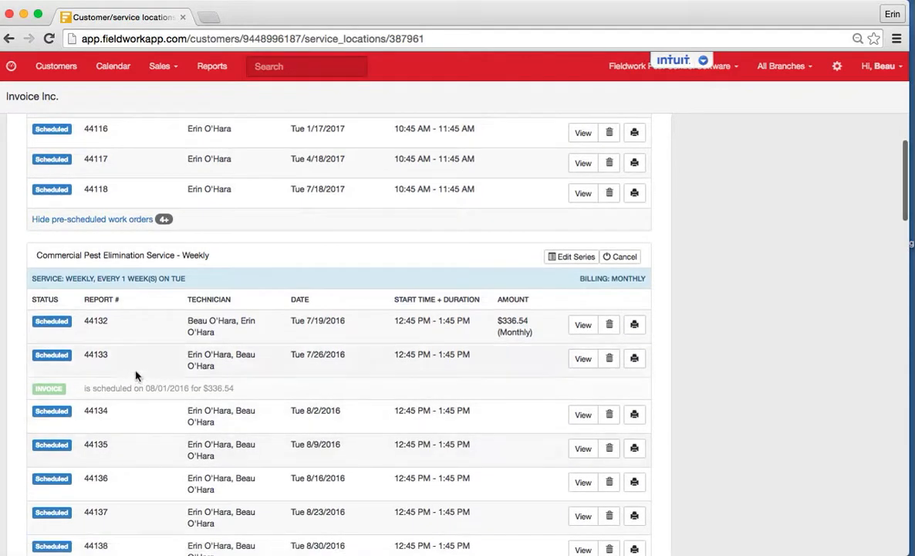
pyautogui.scroll(-3, 164, 392)
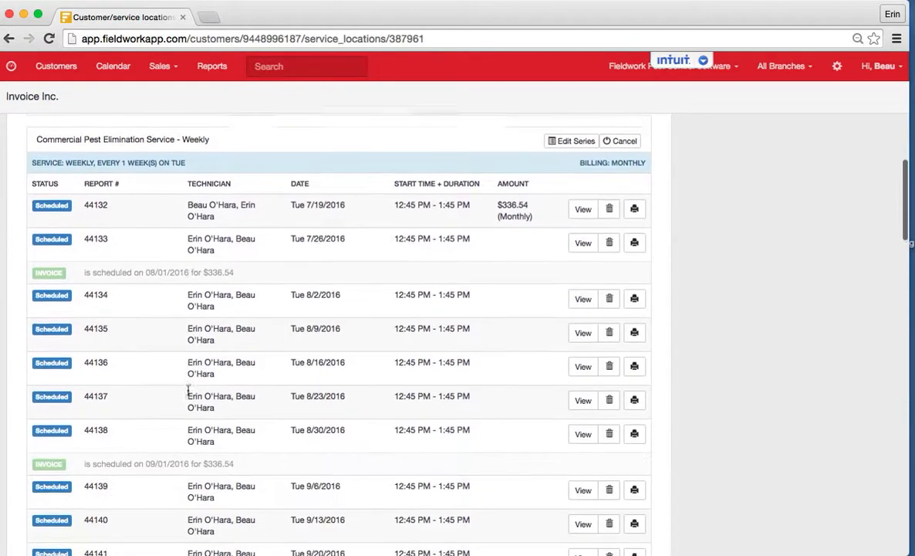
pyautogui.scroll(-2, 164, 445)
pyautogui.scroll(-2, 166, 451)
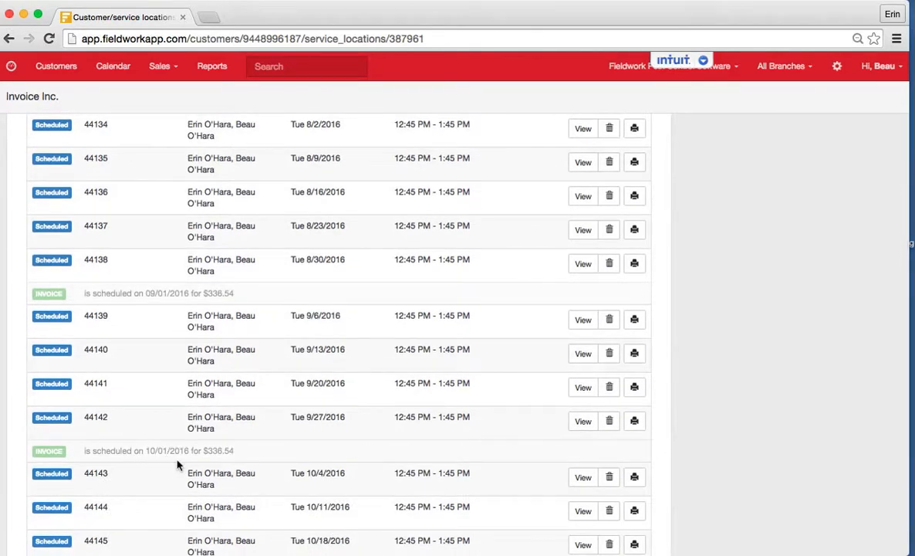
pyautogui.scroll(2, 177, 463)
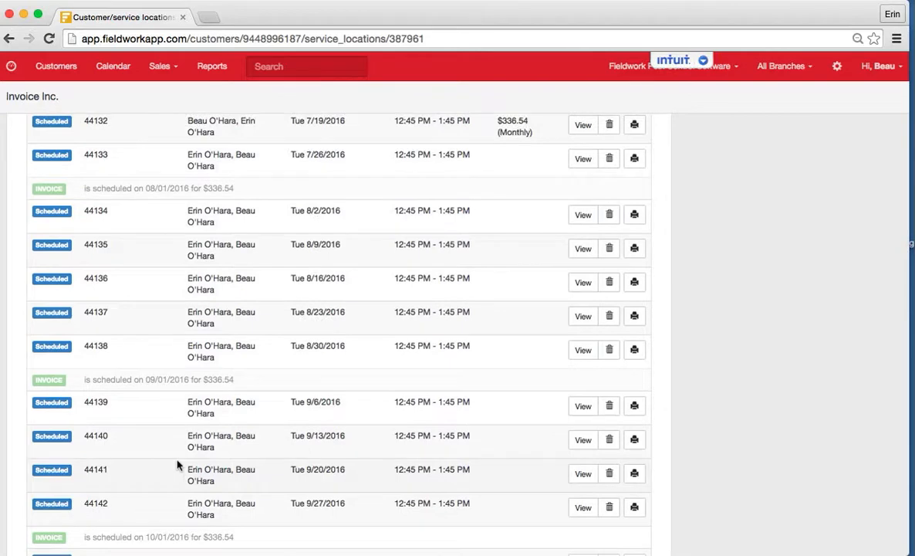
pyautogui.scroll(2, 176, 464)
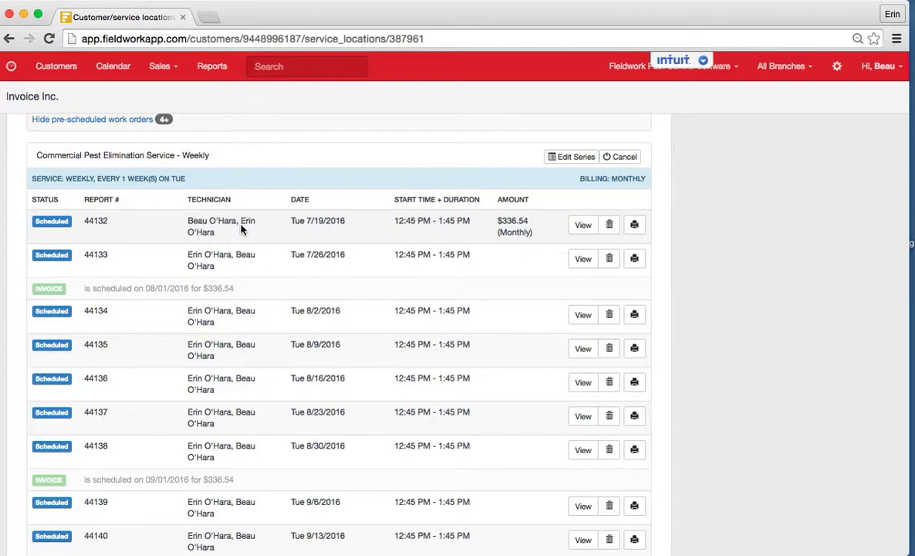
pyautogui.scroll(-10, 215, 374)
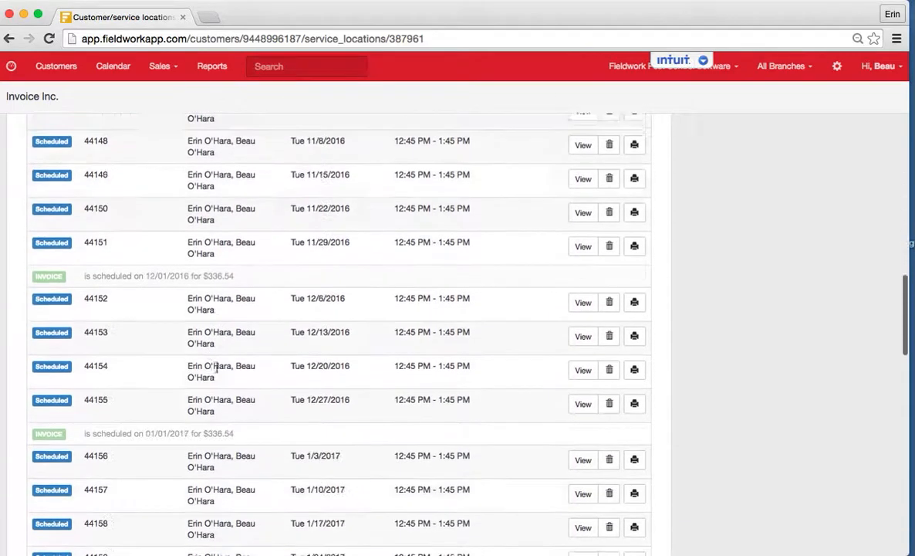
pyautogui.scroll(-15, 216, 368)
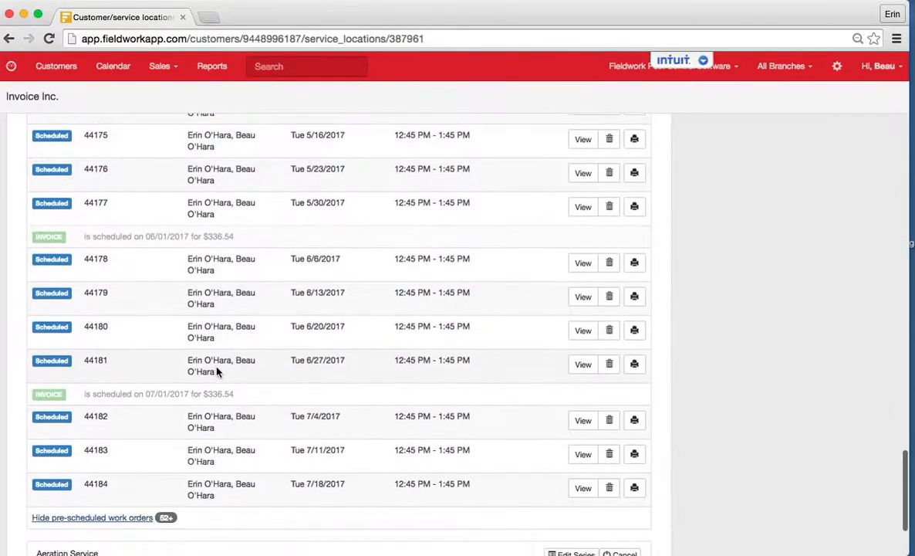
pyautogui.click(117, 509)
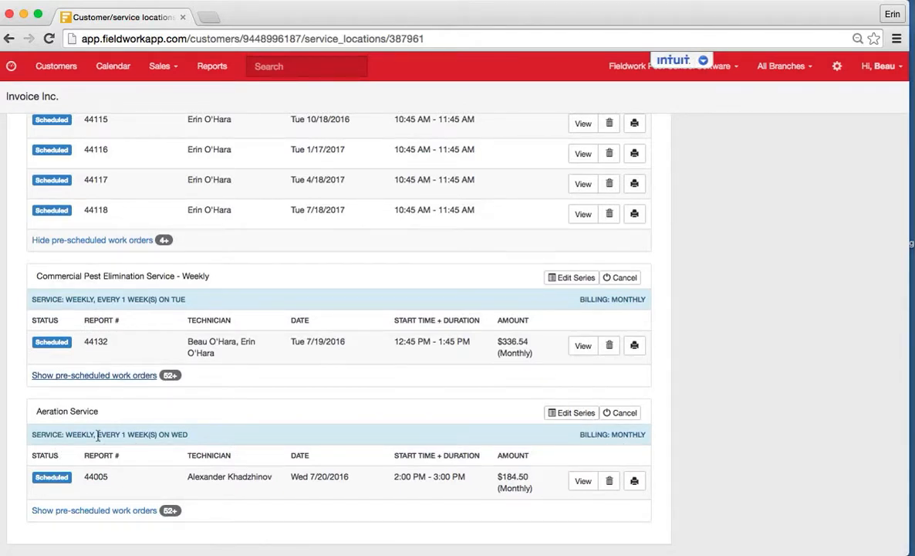
# Step: Start a new work order for the Invoice Inc. service location
pyautogui.scroll(5, 151, 430)
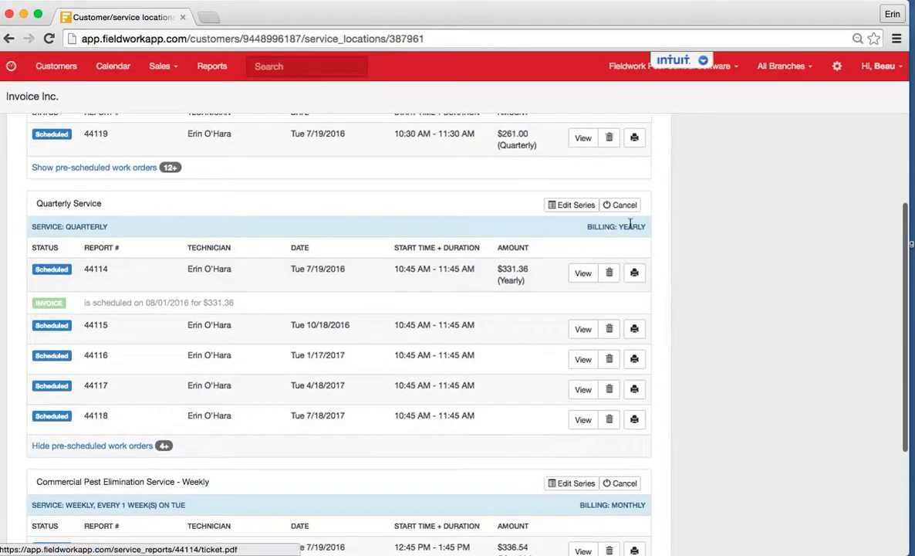
pyautogui.scroll(5, 621, 276)
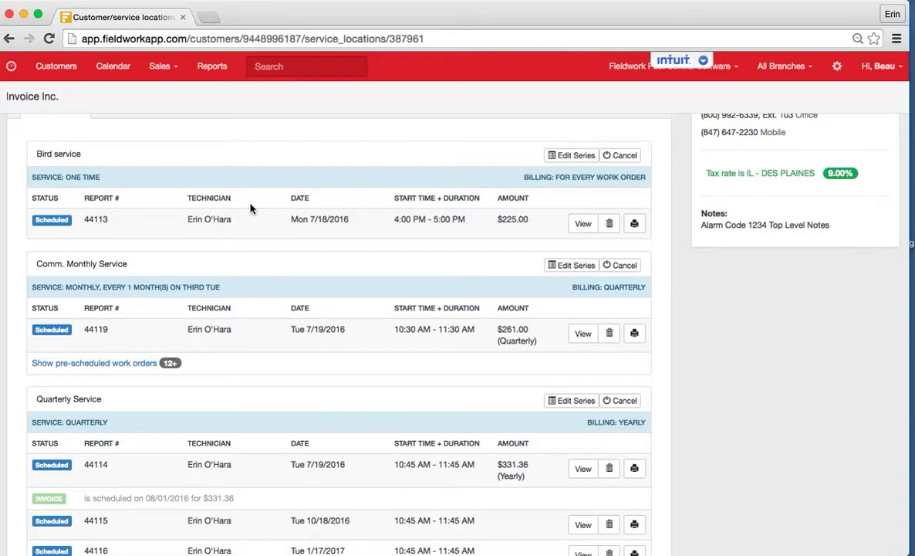
pyautogui.scroll(-10, 250, 209)
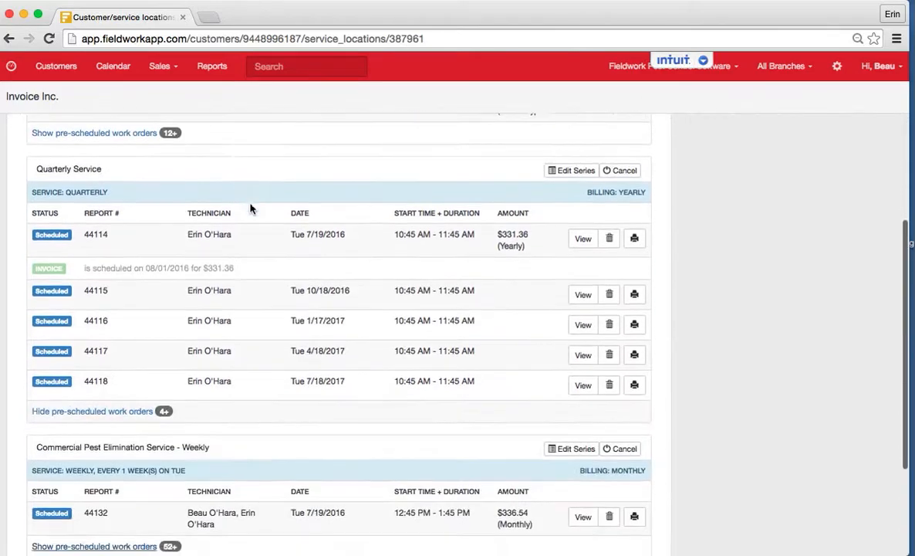
pyautogui.scroll(10, 252, 207)
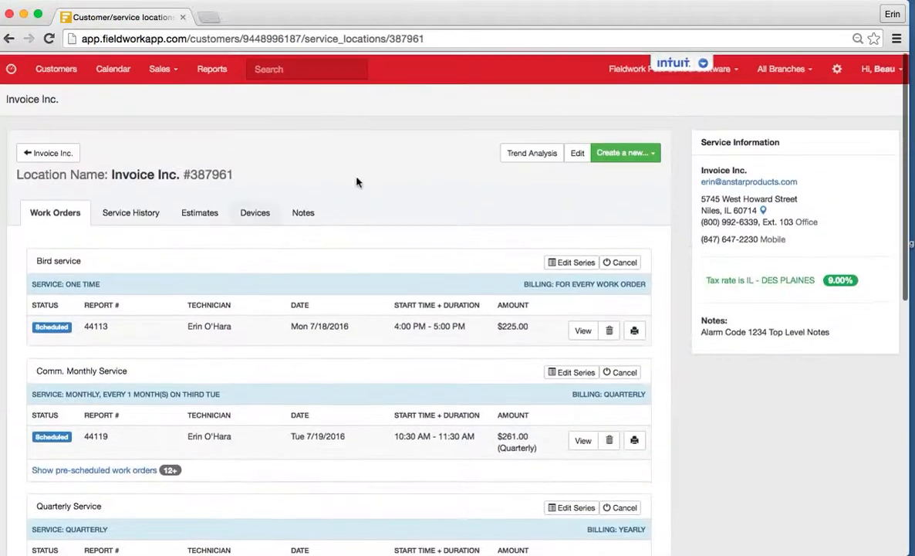
pyautogui.click(629, 151)
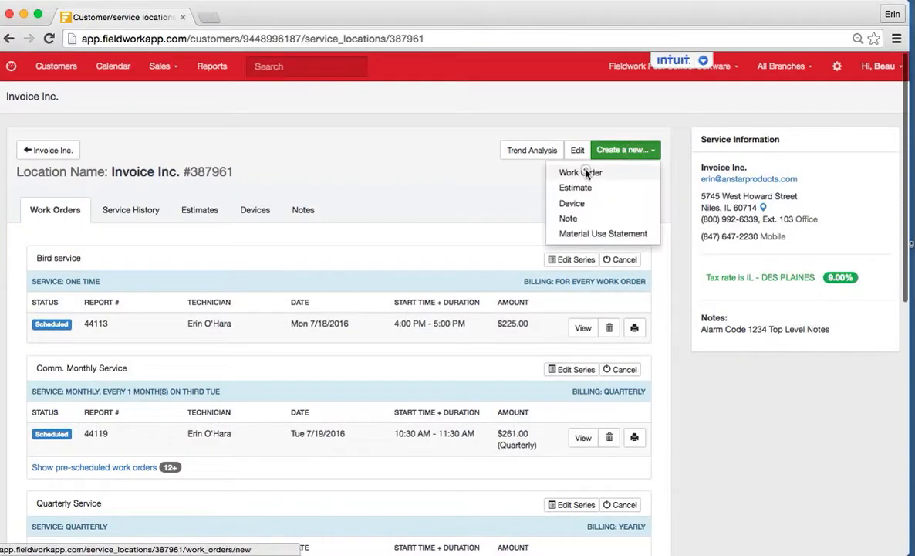
pyautogui.click(583, 172)
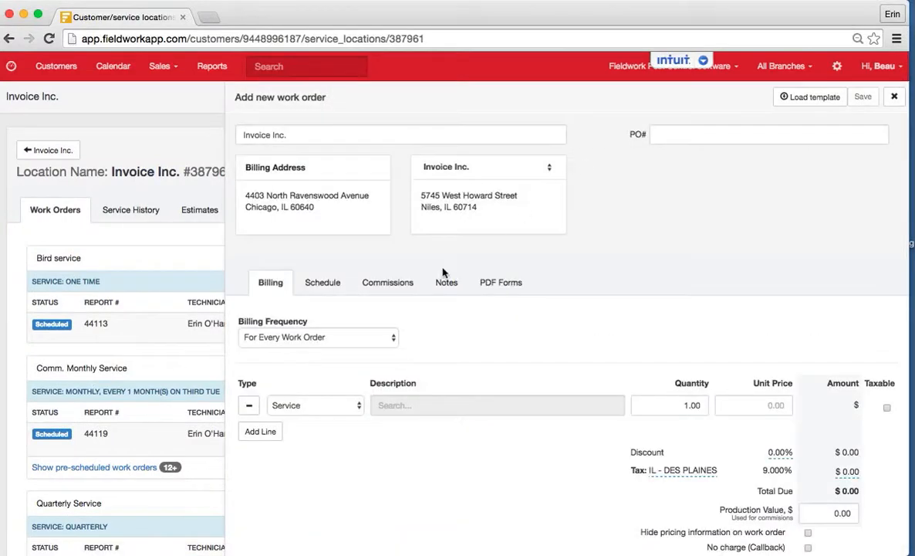
# Step: Set the work order's billing frequency to Monthly and enter "Monthly Invoice for Quarterly Service" as the billing description
pyautogui.click(351, 340)
pyautogui.click(348, 350)
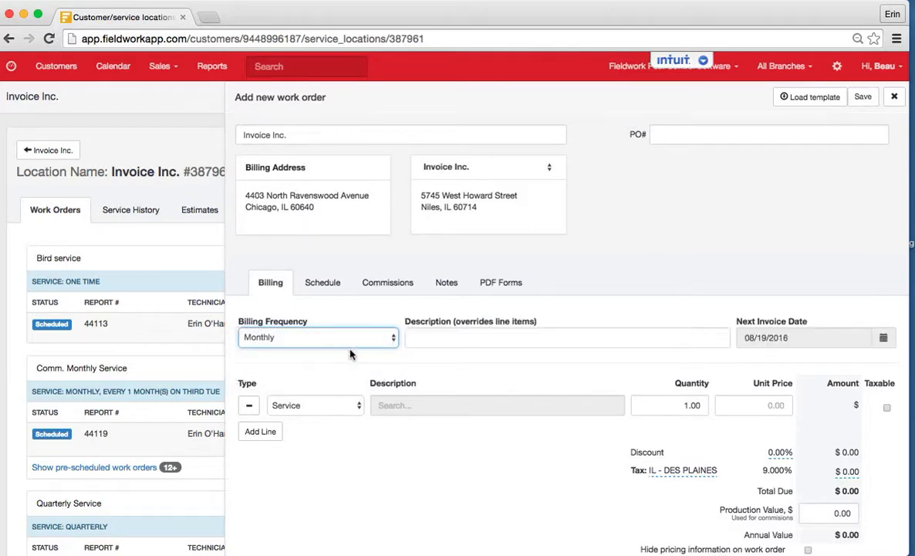
pyautogui.click(425, 342)
pyautogui.write('M')
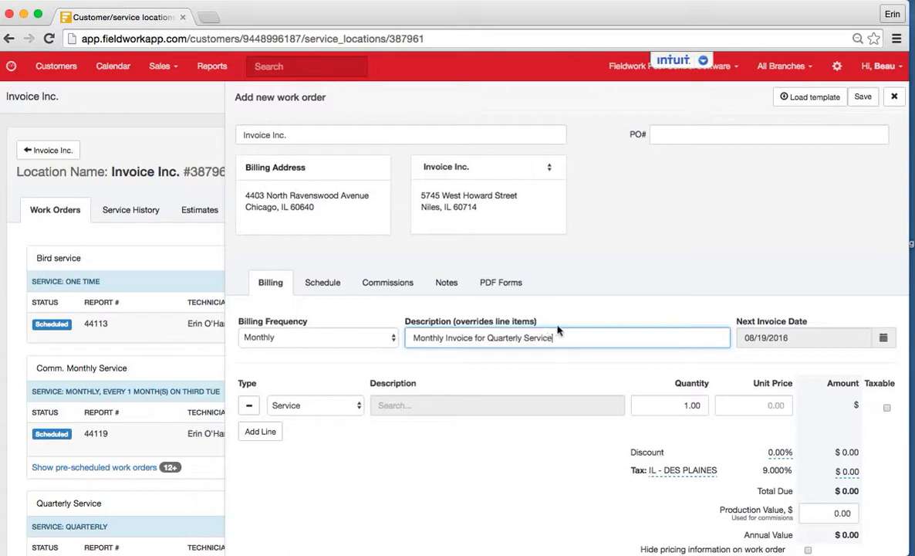
# Step: Try 08/01/2016 and 09/05/2016 as the work order's next invoice date
pyautogui.click(746, 344)
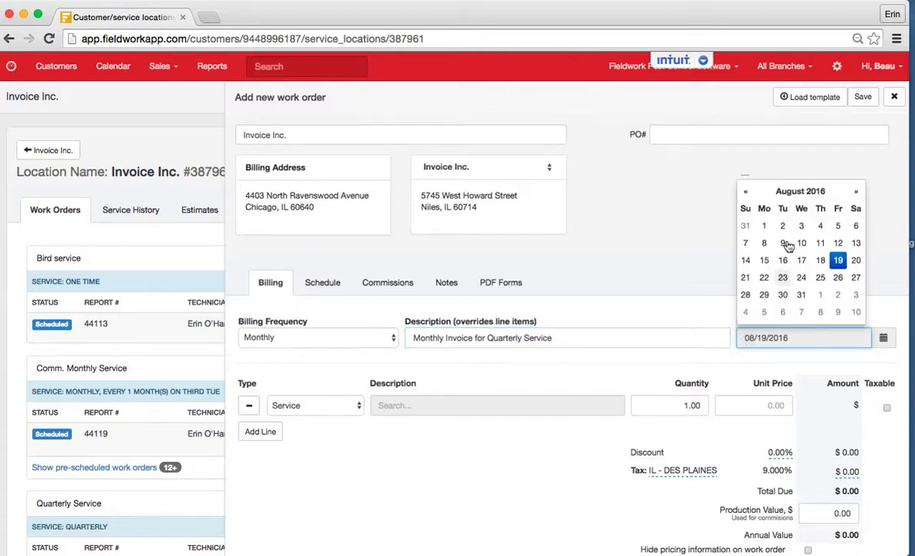
pyautogui.click(763, 227)
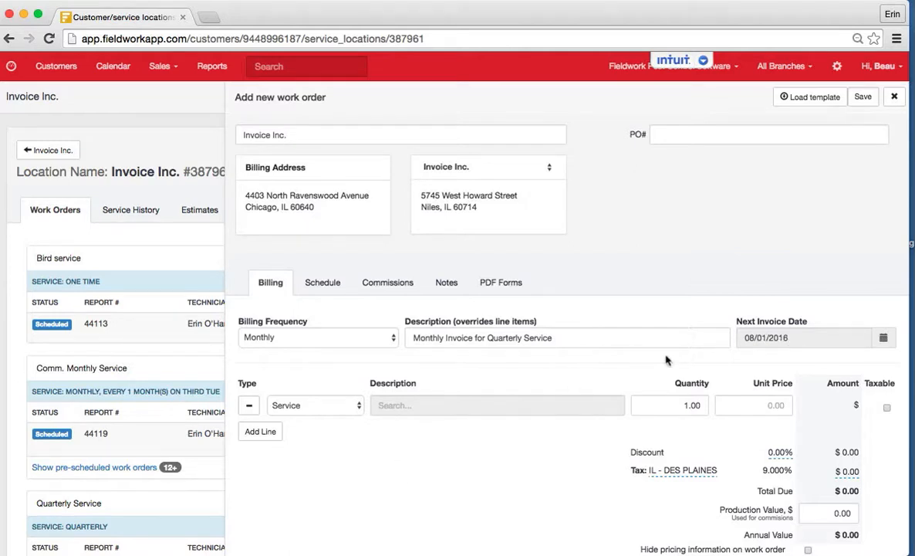
pyautogui.click(760, 338)
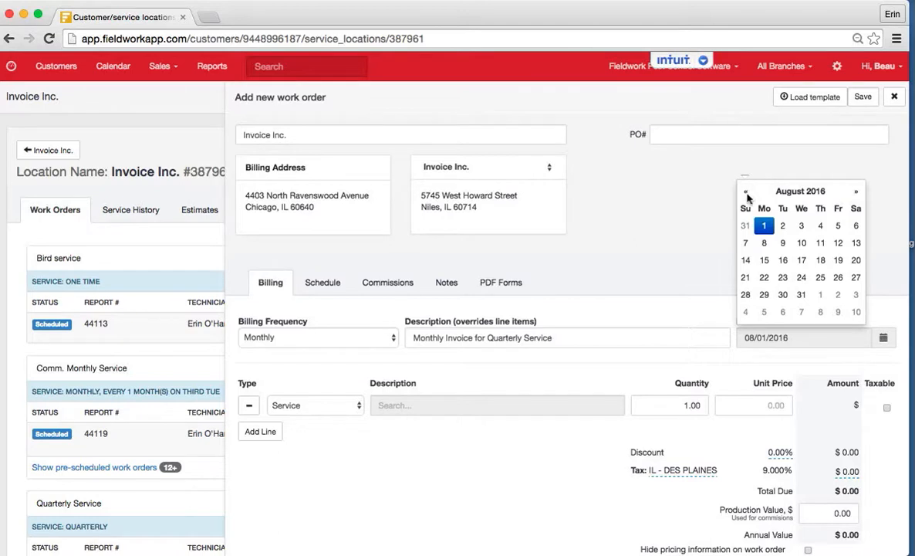
pyautogui.click(855, 192)
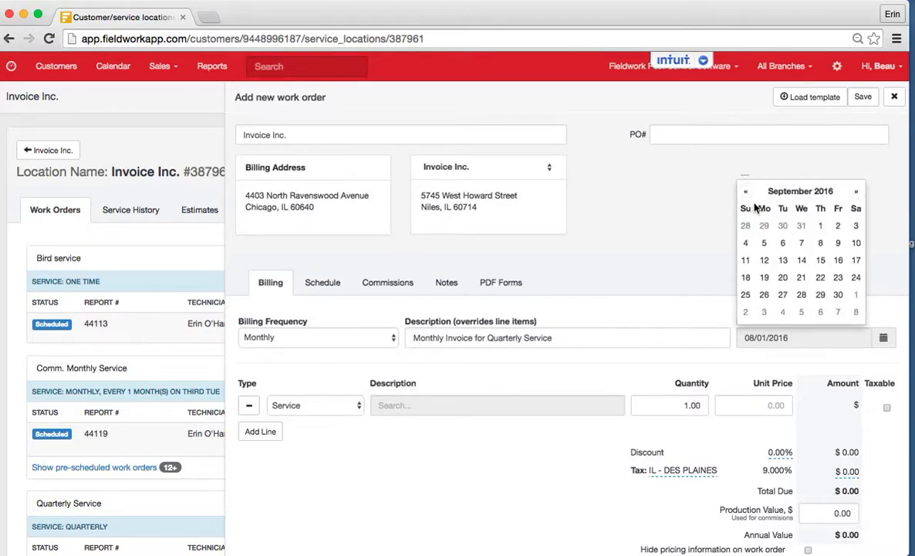
pyautogui.click(762, 242)
# Step: Set the work order's next invoice date to 07/19/2016
pyautogui.click(761, 337)
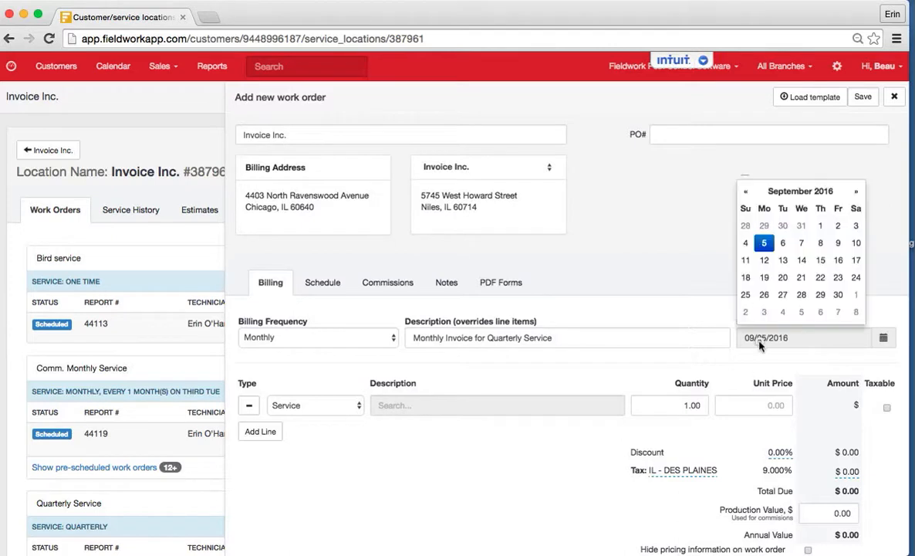
pyautogui.click(750, 191)
pyautogui.click(750, 192)
pyautogui.click(782, 277)
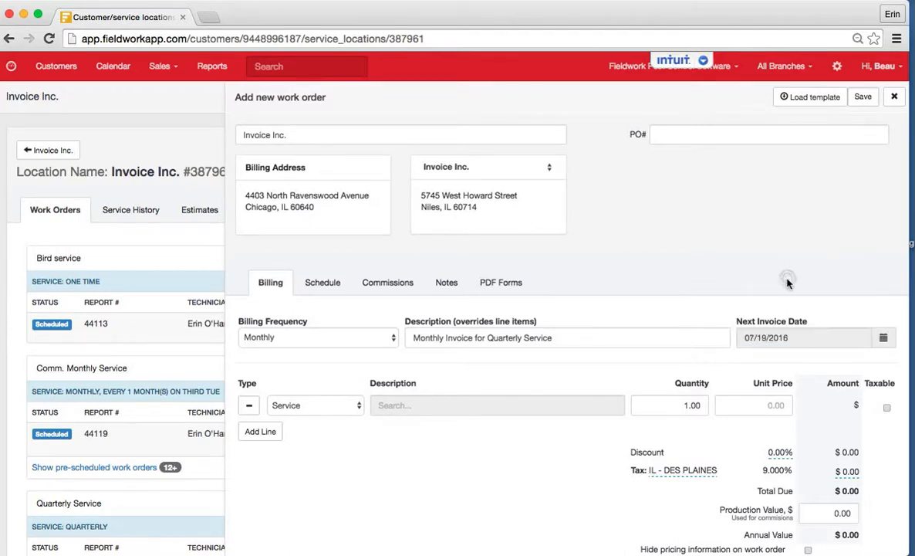
# Step: Search the services for "quarterly" and select "Commercial - Quarterly" as the first line item
pyautogui.click(463, 405)
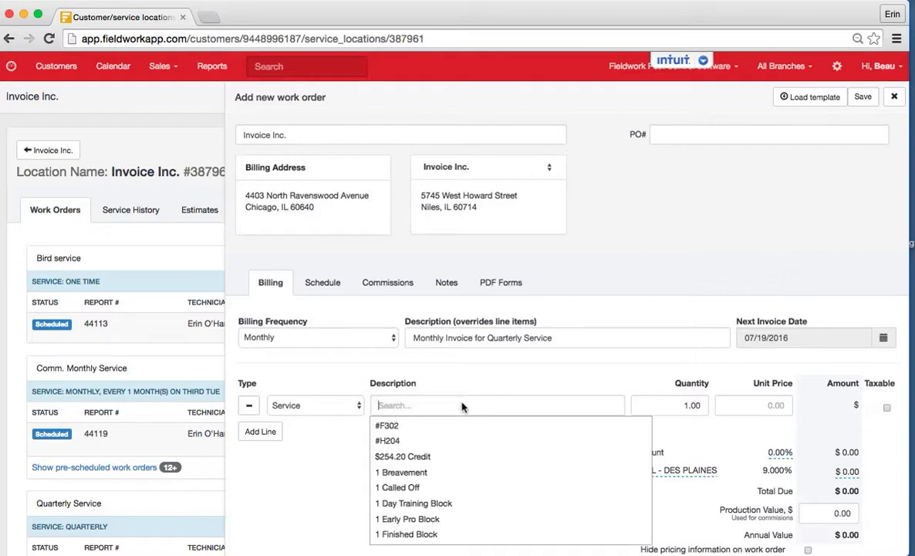
pyautogui.write('quar')
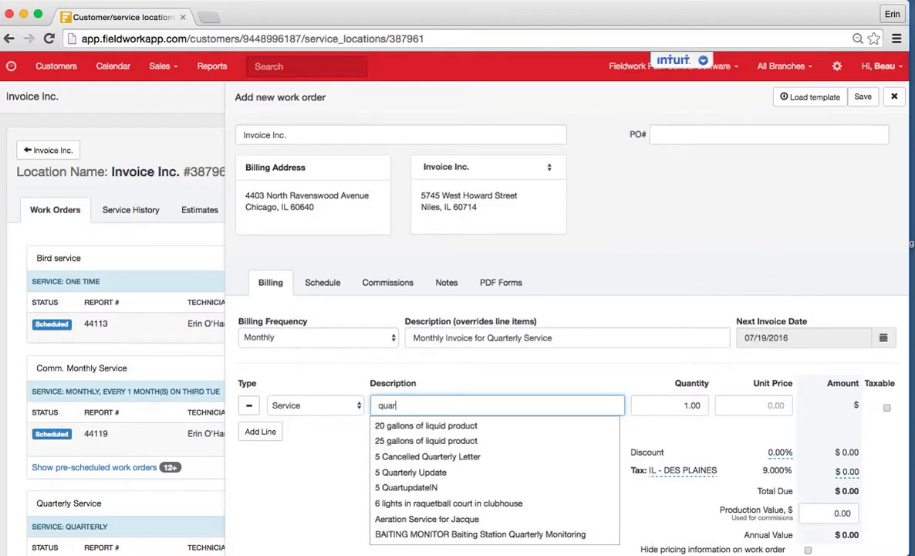
pyautogui.write('terly')
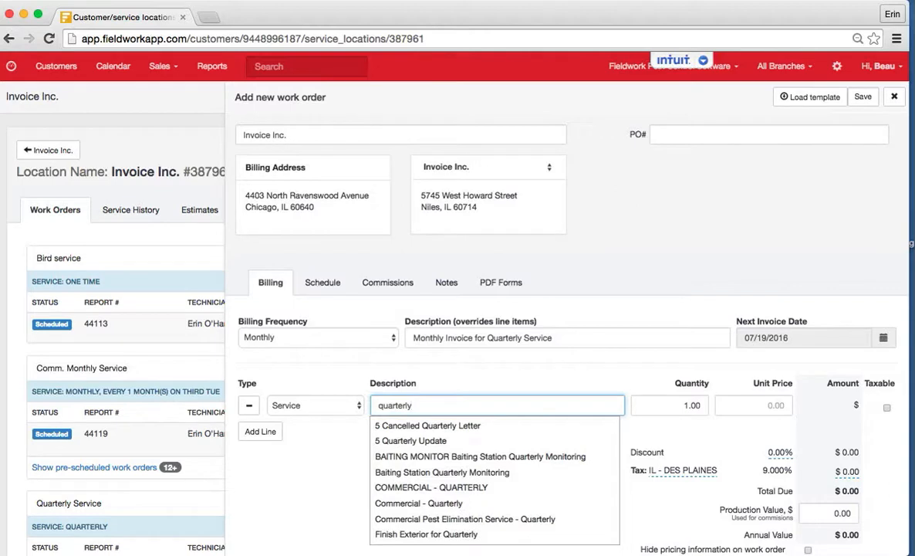
pyautogui.click(455, 503)
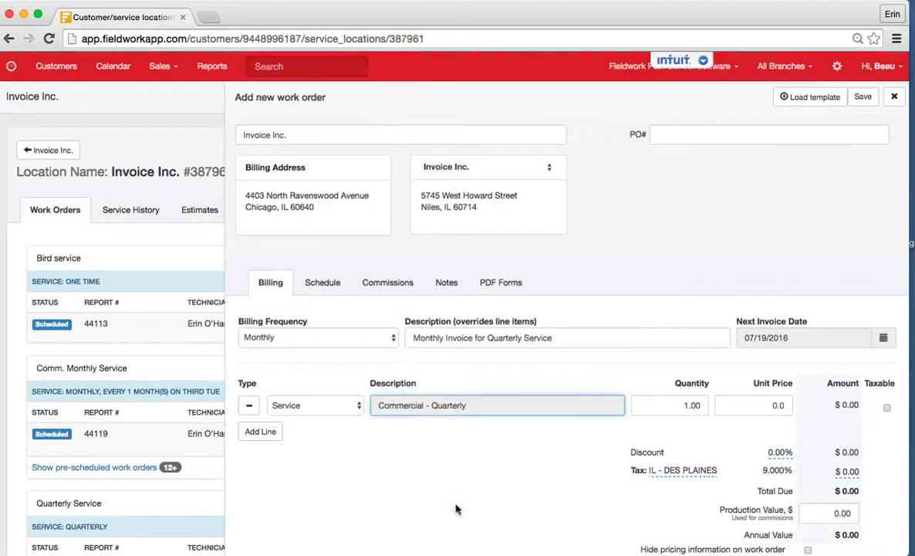
# Step: Set the unit price of the "Commercial - Quarterly" line item to 50.00
pyautogui.click(744, 404)
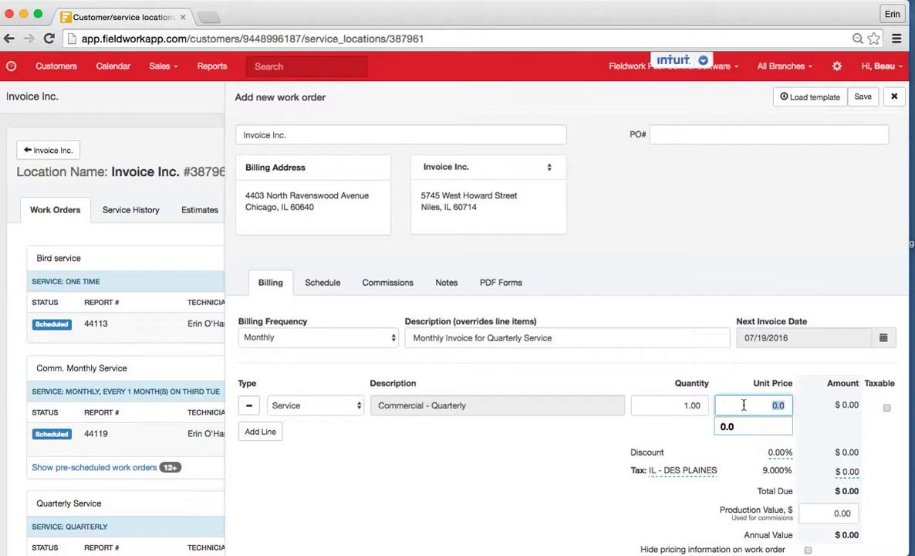
pyautogui.write('50.00')
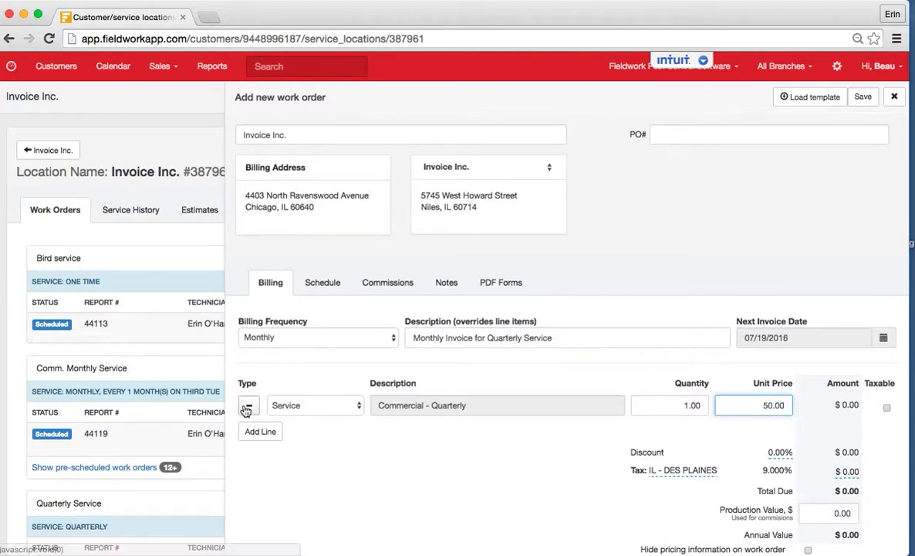
# Step: Add a second service line item, searching for "bee/" and choosing "BEE/WASP CONTROL"
pyautogui.click(260, 431)
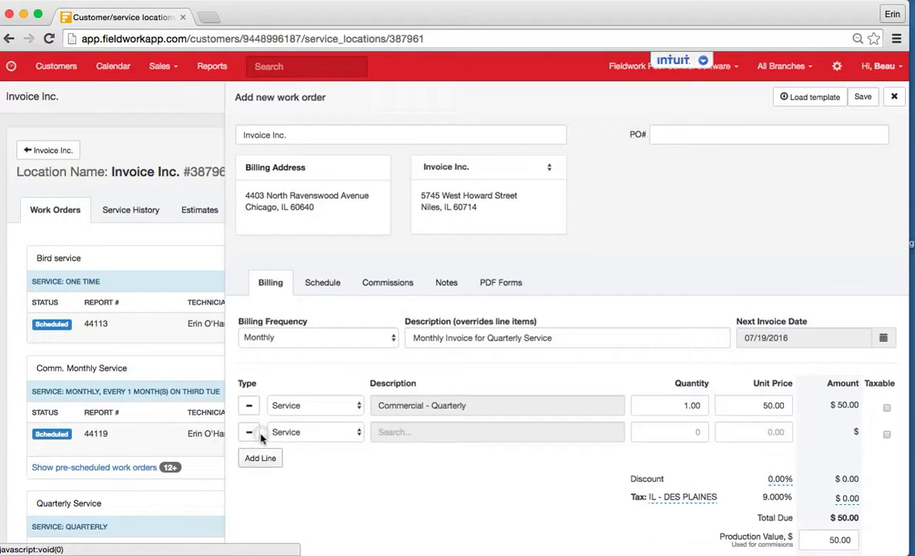
pyautogui.click(403, 433)
pyautogui.write('bee')
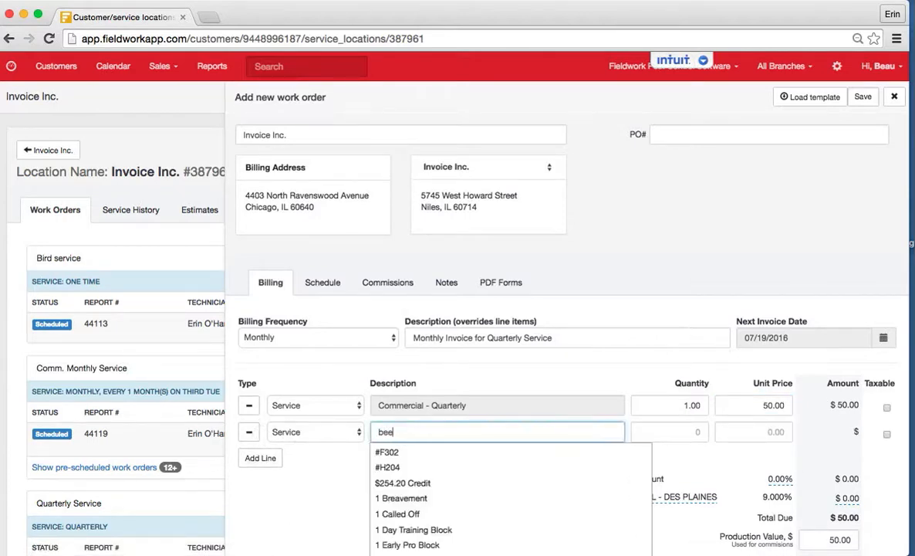
pyautogui.write('/')
pyautogui.press('Down')
pyautogui.press('Return')
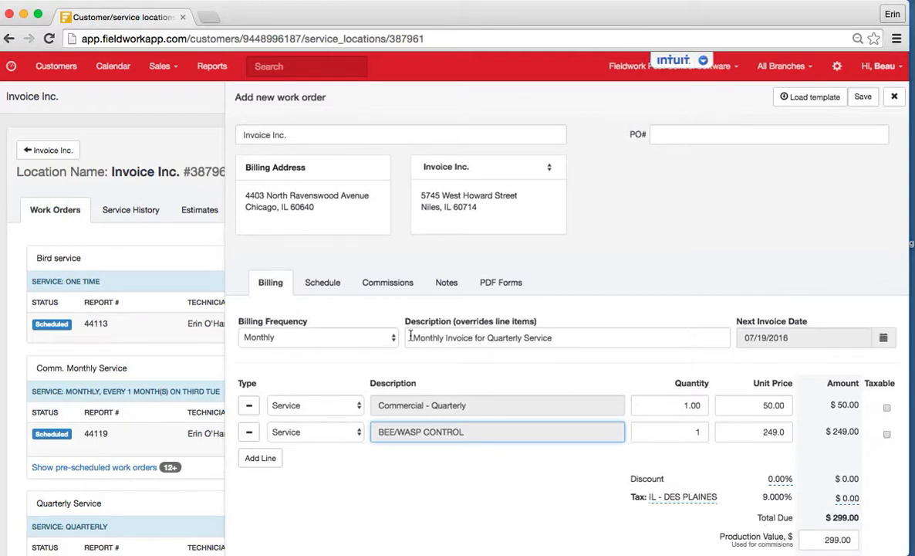
# Step: Clear the billing description that overrides the line items, leaving the field empty
pyautogui.moveTo(411, 337); pyautogui.dragTo(575, 337)
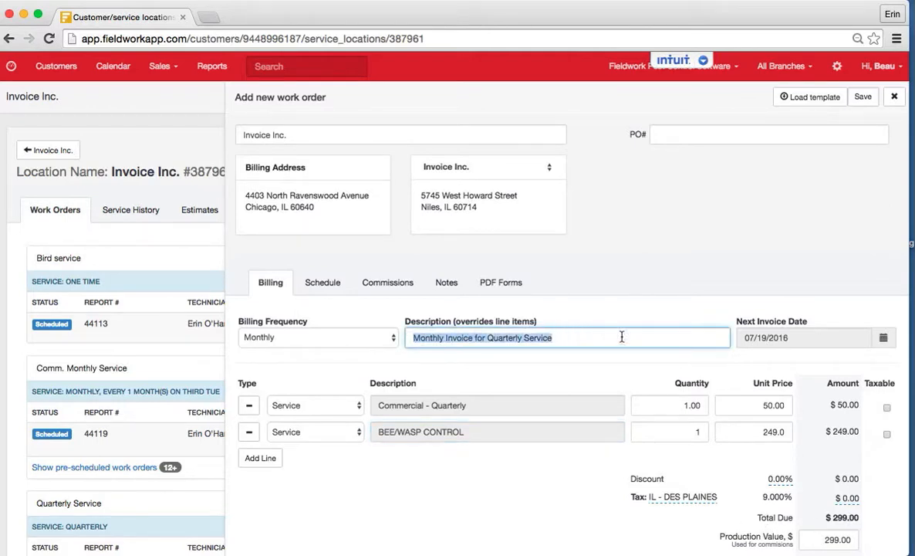
pyautogui.click(573, 341)
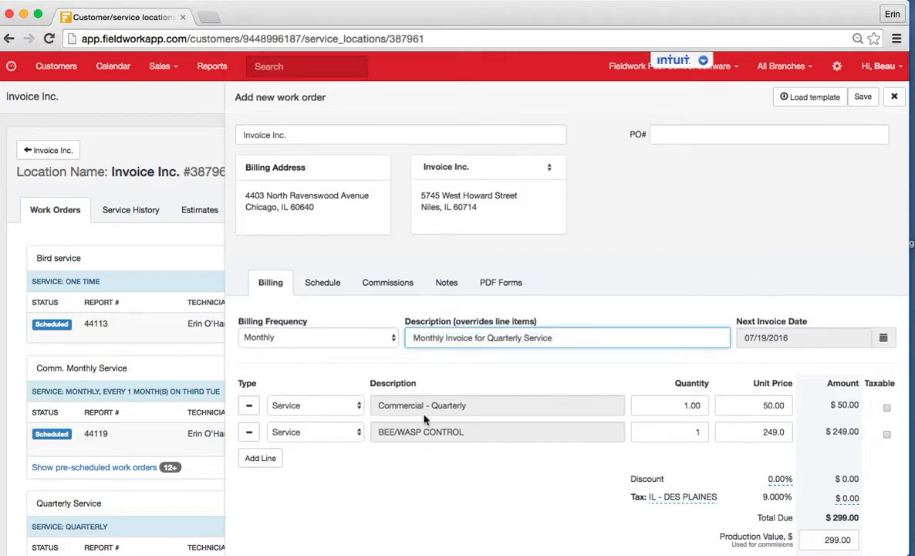
pyautogui.tripleClick(560, 337)
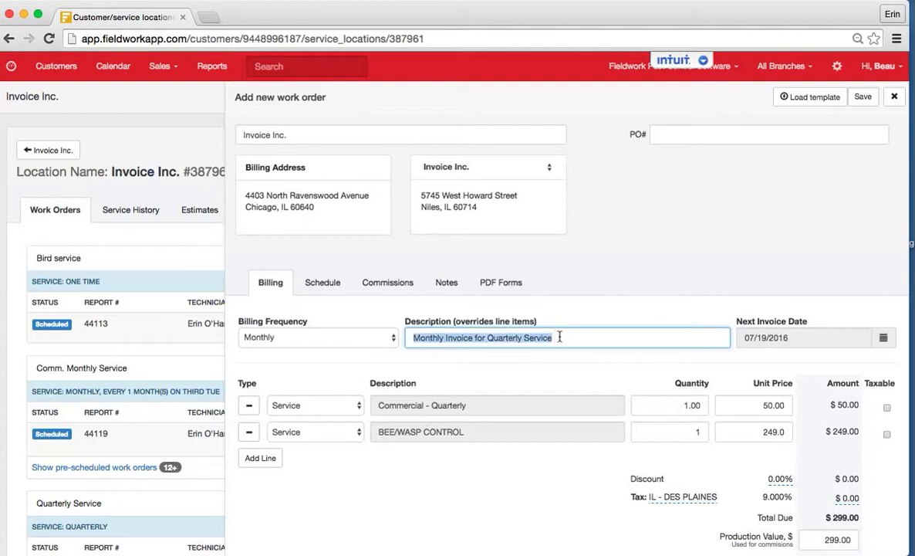
pyautogui.press('super+x')
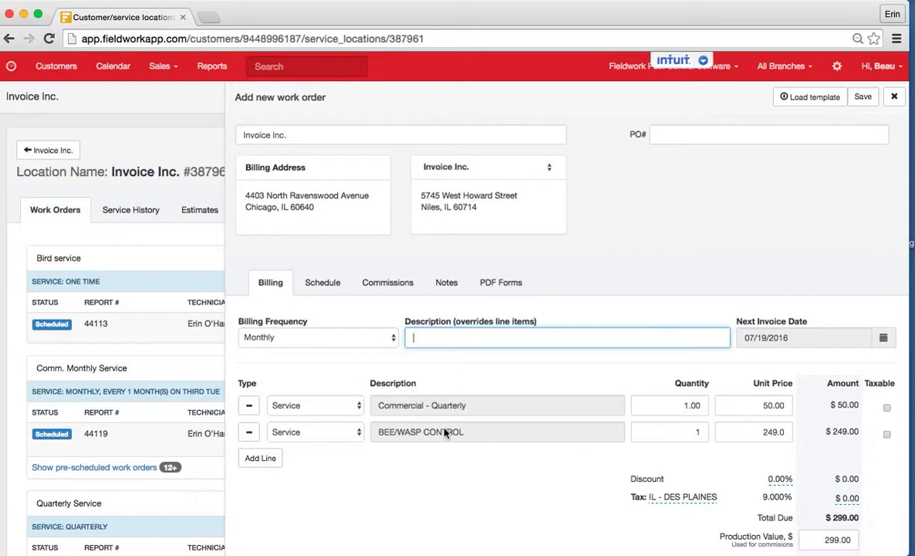
# Step: Remove the "BEE/WASP CONTROL" line item from the work order
pyautogui.scroll(-2, 464, 470)
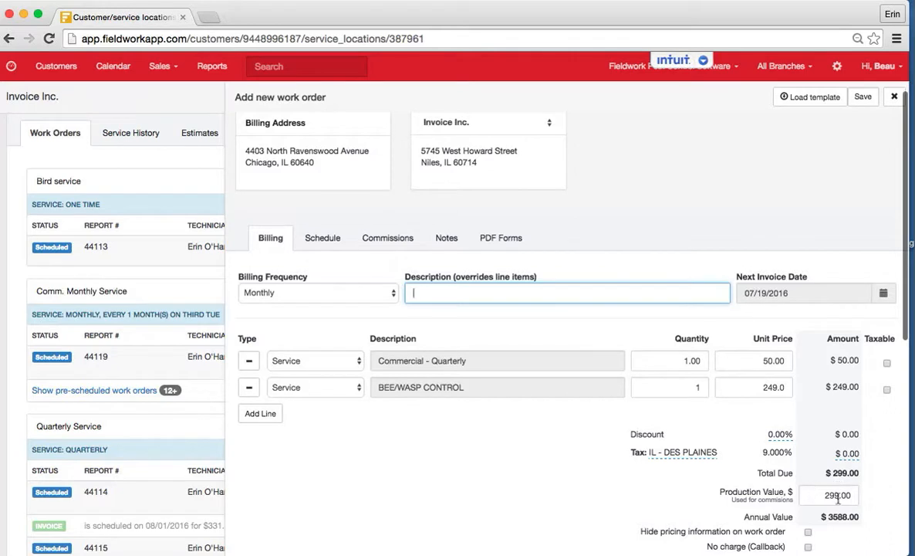
pyautogui.click(816, 496)
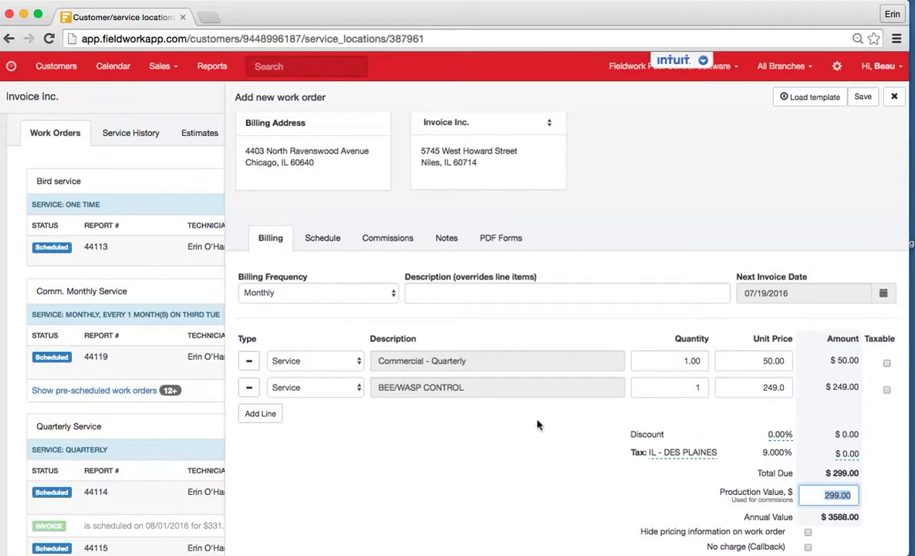
pyautogui.click(248, 388)
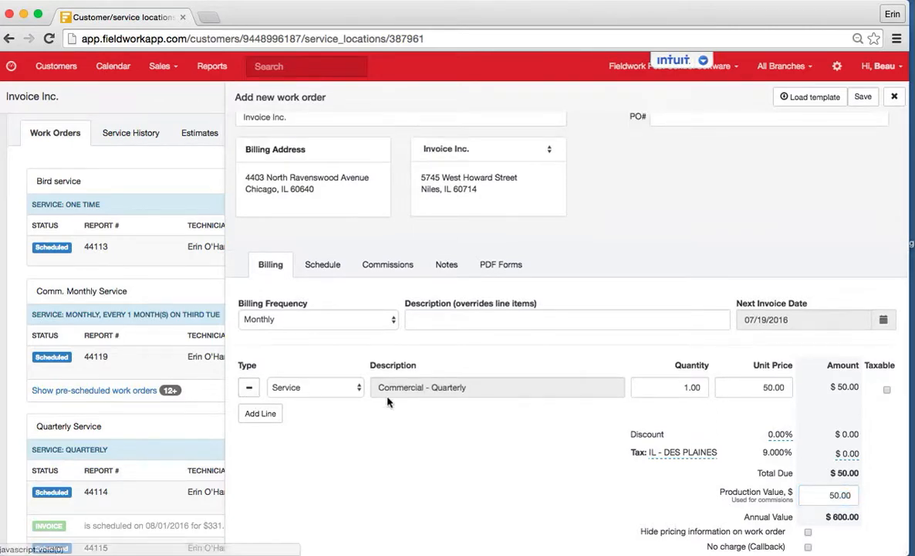
# Step: Set the work order's production value used for commissions to 150
pyautogui.click(830, 495)
pyautogui.write('150')
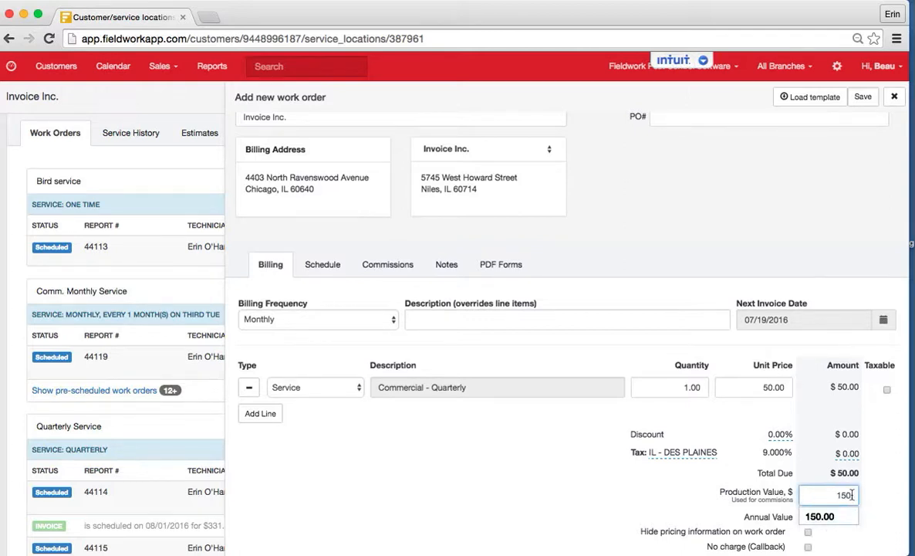
pyautogui.click(878, 496)
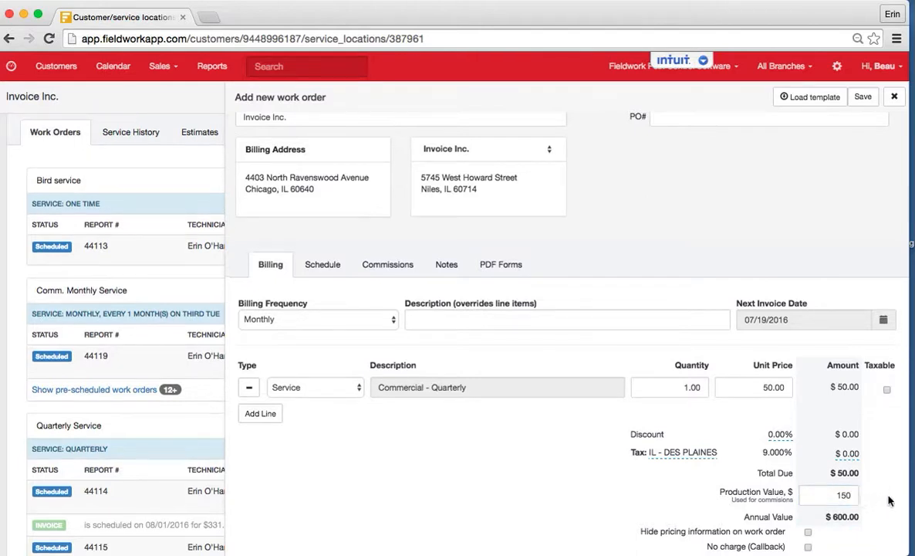
# Step: In the work order's schedule, replace the preselected technician with the third technician listed
pyautogui.scroll(-1, 887, 497)
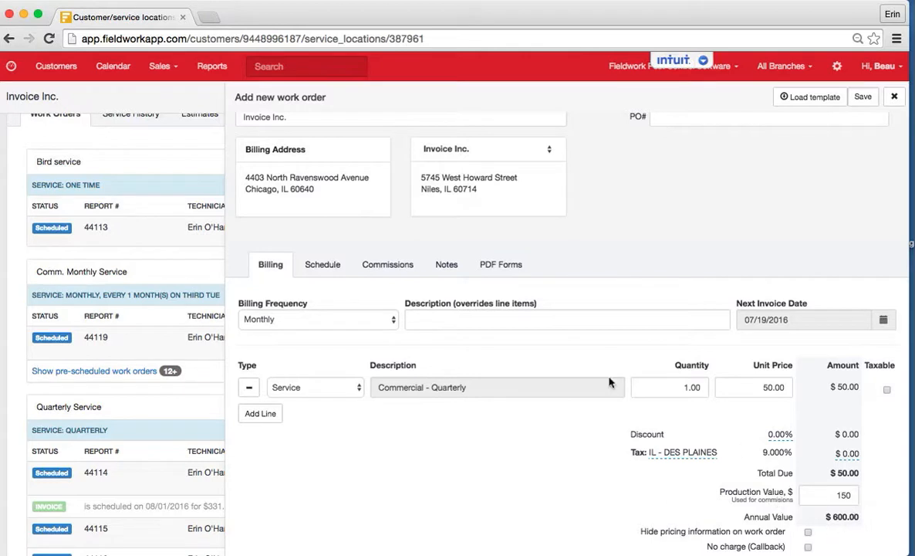
pyautogui.click(332, 270)
pyautogui.click(381, 400)
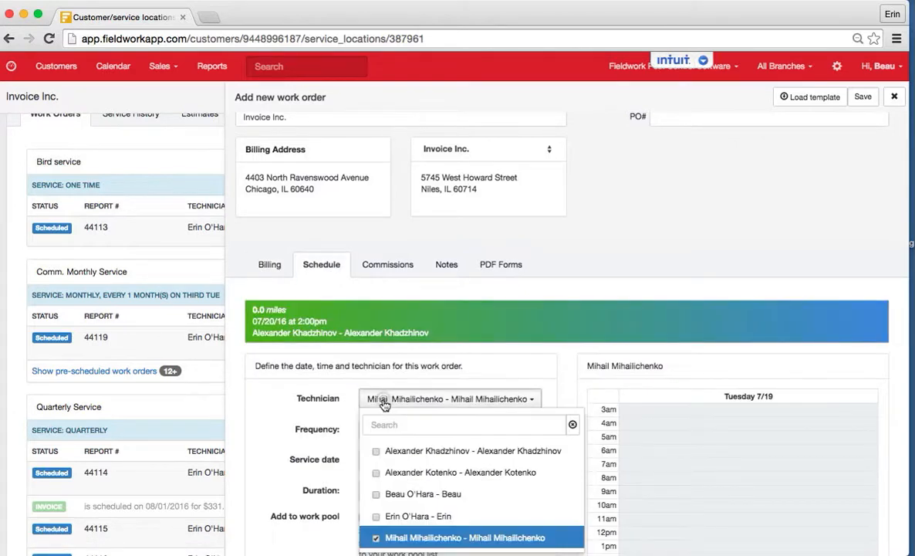
pyautogui.click(392, 494)
pyautogui.click(375, 537)
pyautogui.click(290, 453)
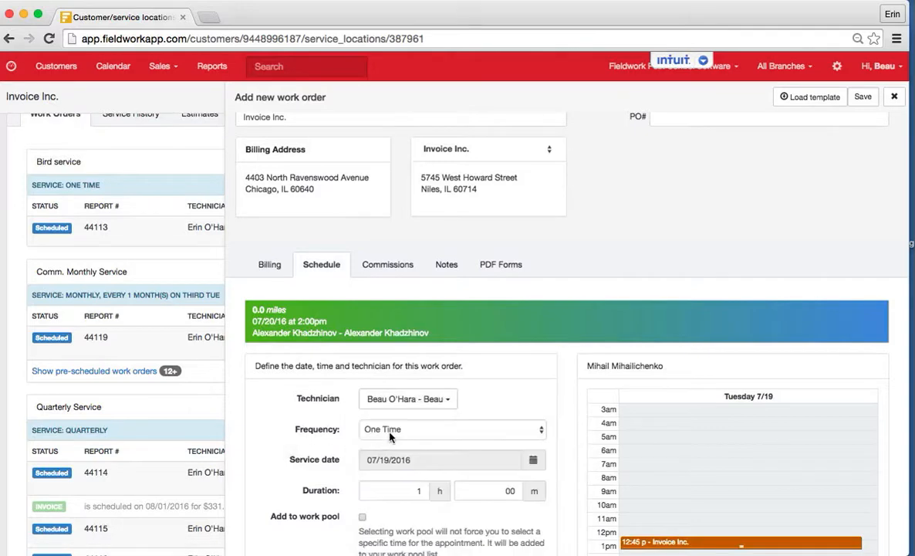
# Step: Set the service frequency to Quarterly with a first service date of 07/19/2016
pyautogui.click(390, 437)
pyautogui.click(394, 484)
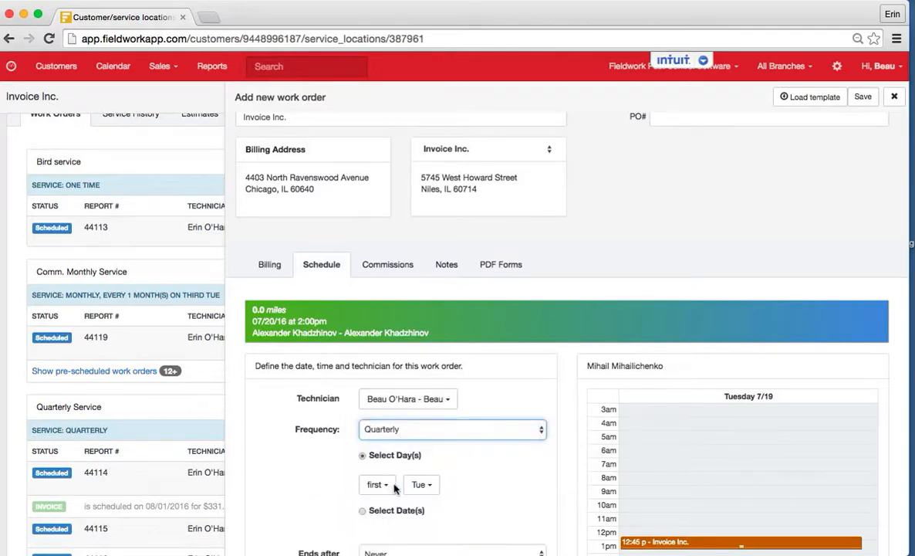
pyautogui.scroll(-3, 316, 484)
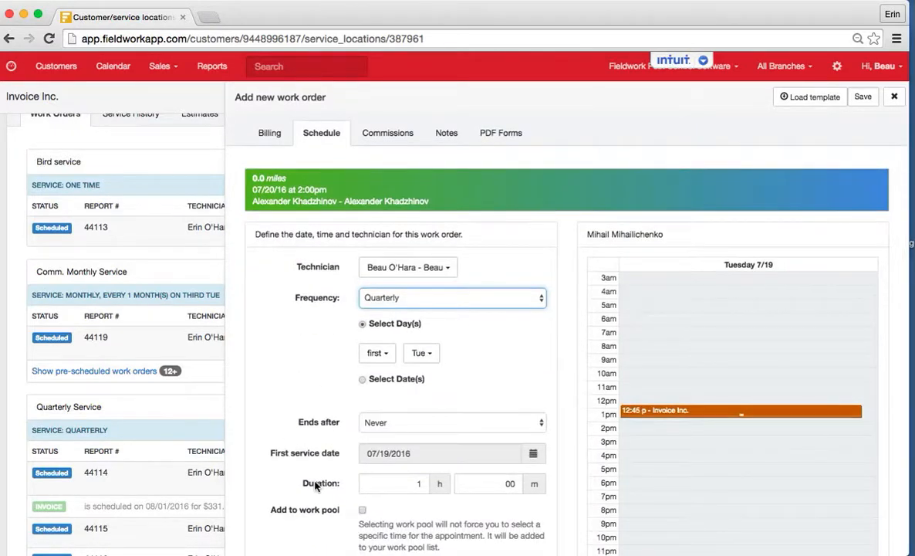
pyautogui.click(383, 455)
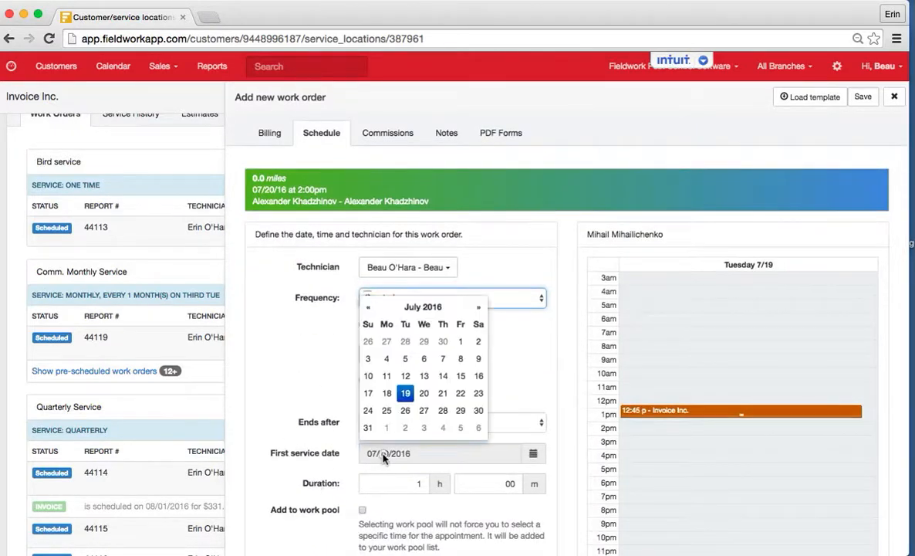
pyautogui.click(405, 395)
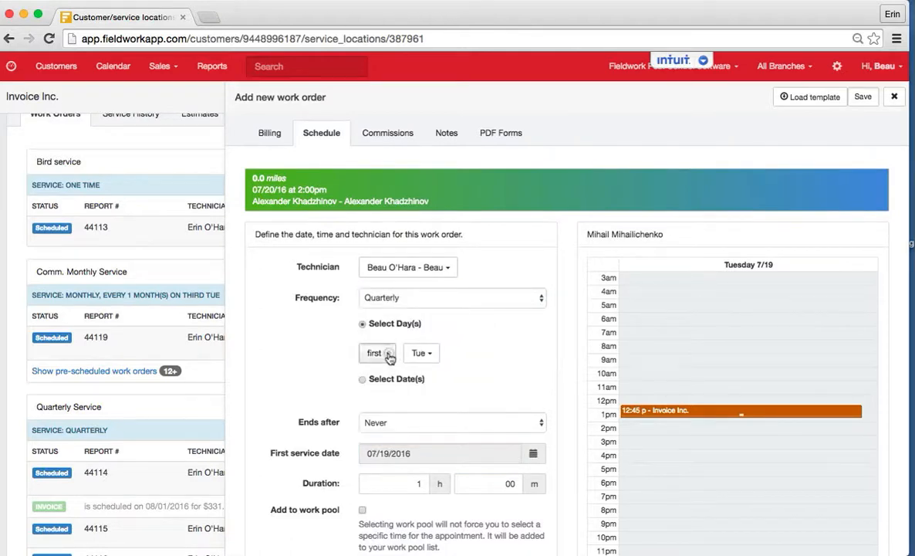
# Step: Make the quarterly service recur on the third Tuesday instead of the first
pyautogui.click(386, 354)
pyautogui.click(378, 377)
pyautogui.click(386, 421)
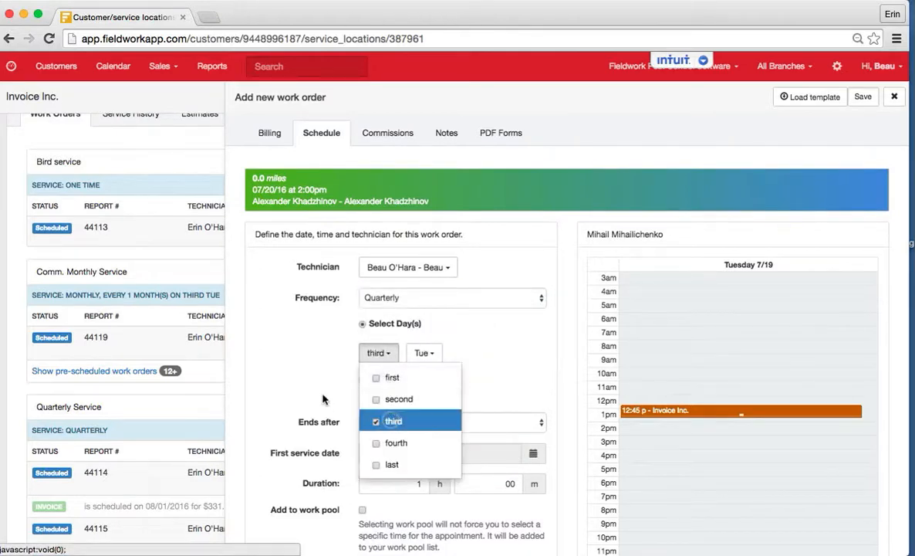
pyautogui.click(371, 385)
# Step: Look over the remaining schedule settings and save the new work order
pyautogui.scroll(-1, 552, 390)
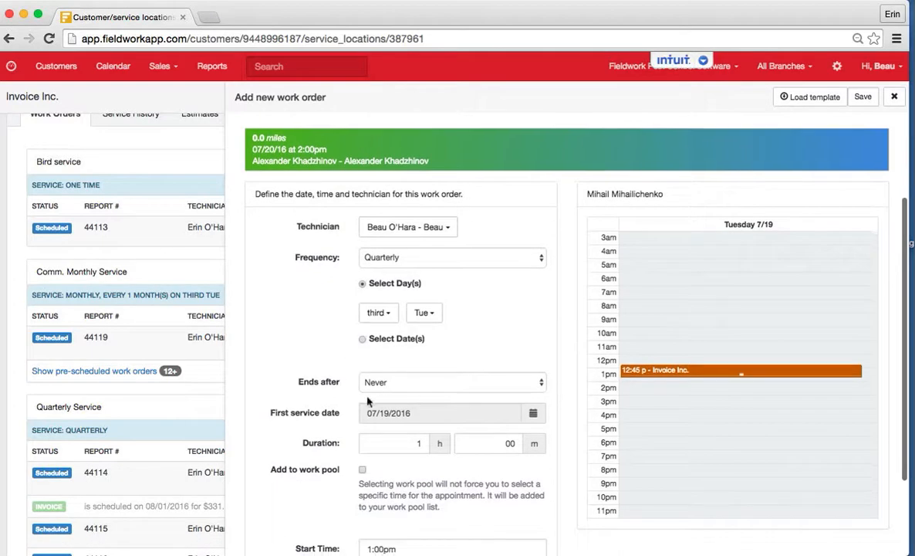
pyautogui.scroll(-3, 425, 379)
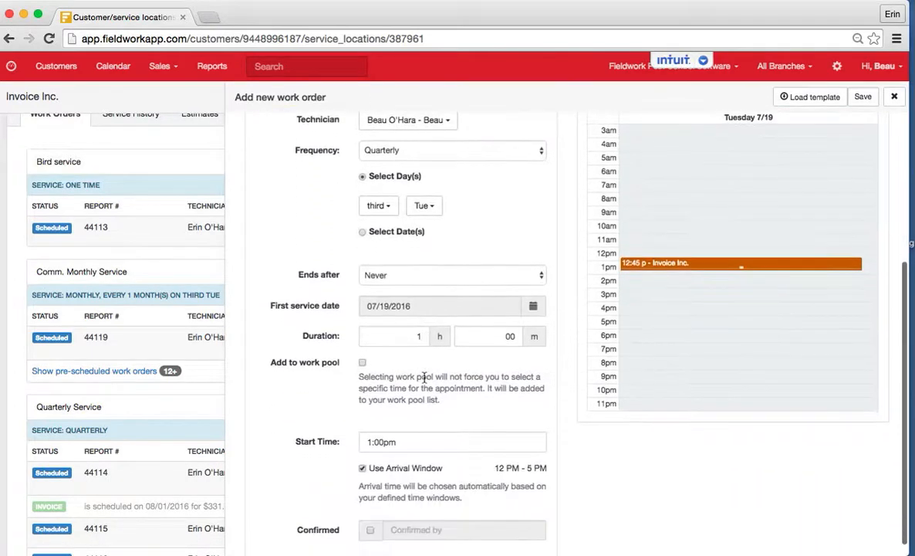
pyautogui.scroll(7, 426, 380)
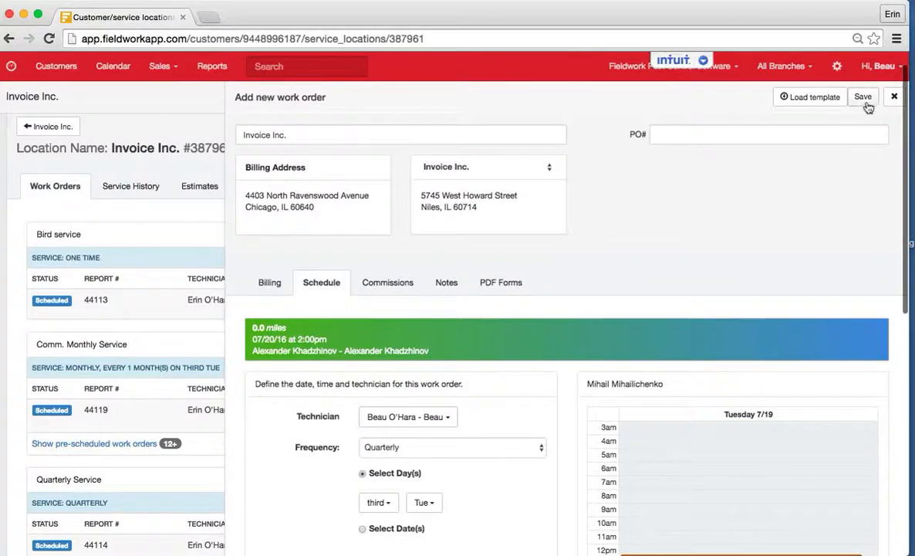
pyautogui.click(863, 97)
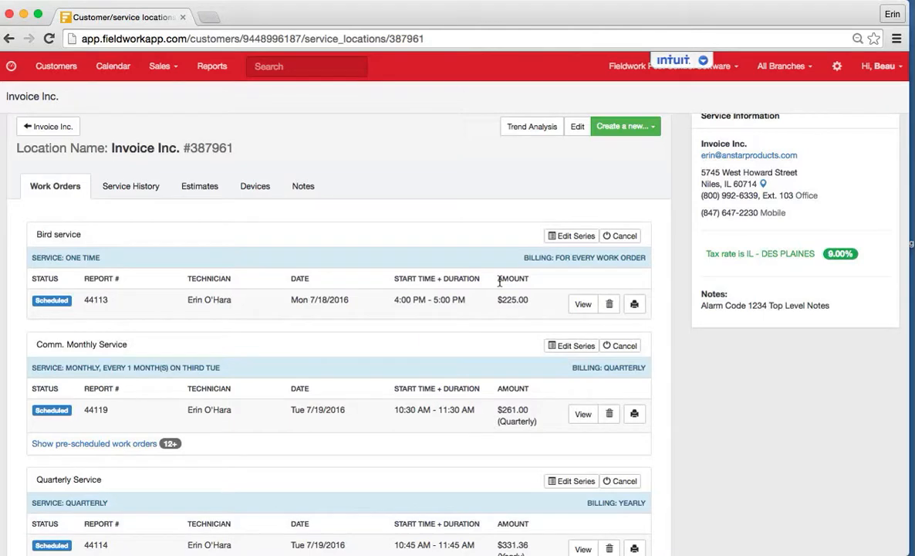
# Step: Expand the pre-scheduled work orders of the "Commercial - Quarterly" series and examine its service dates and scheduled invoices
pyautogui.scroll(-5, 499, 284)
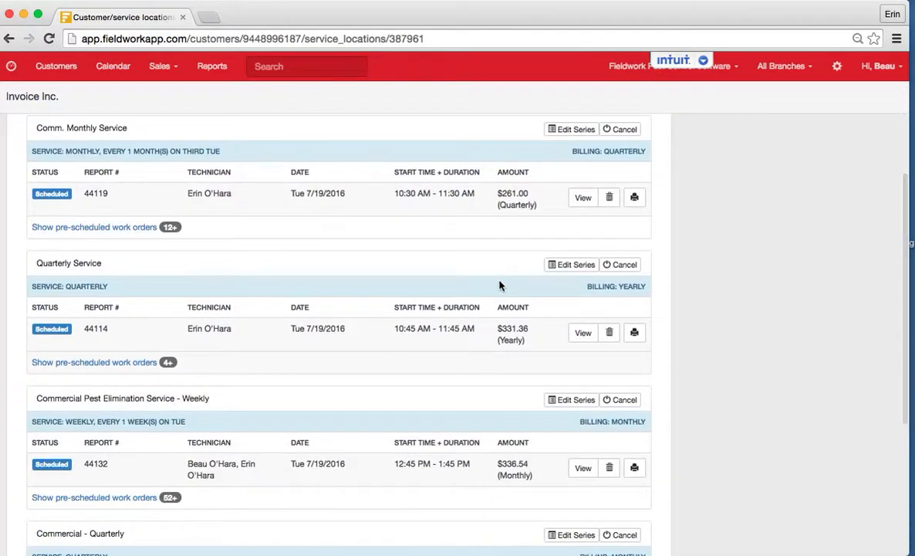
pyautogui.scroll(-5, 500, 285)
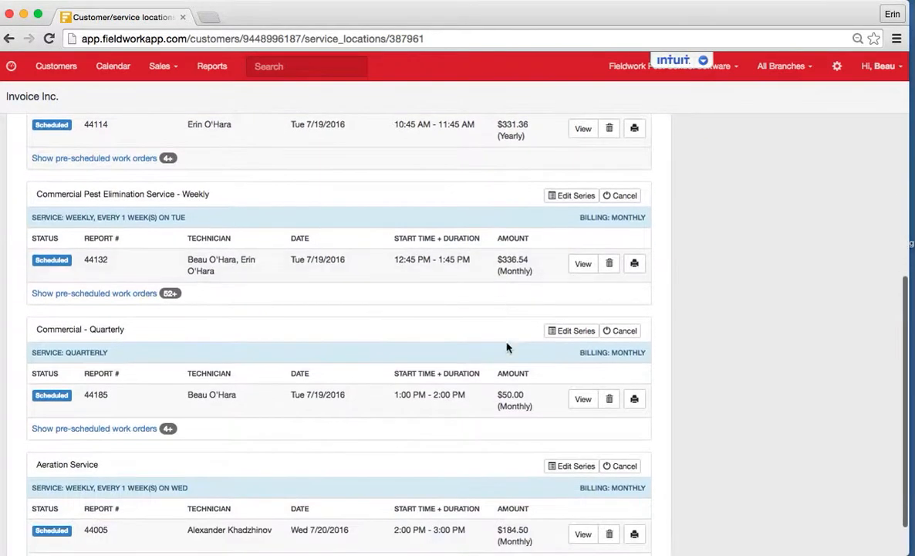
pyautogui.click(112, 428)
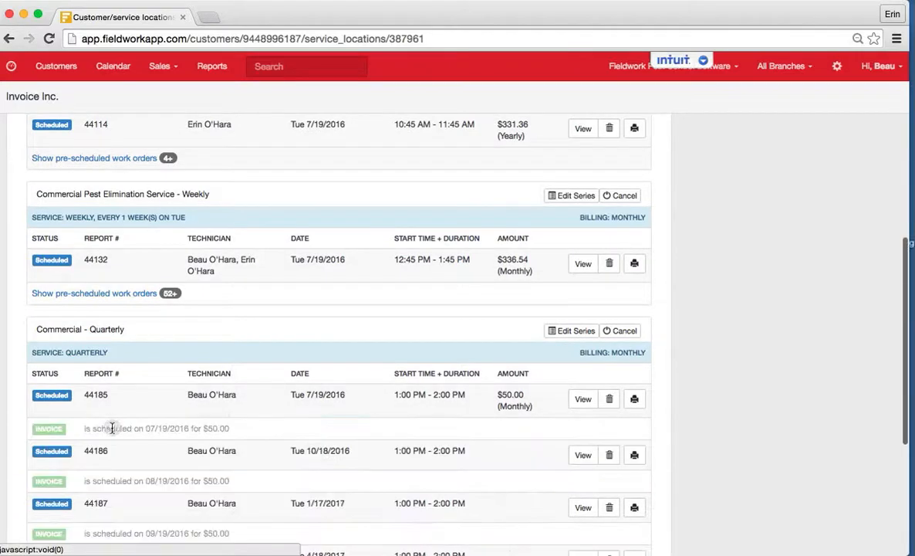
pyautogui.scroll(-3, 231, 412)
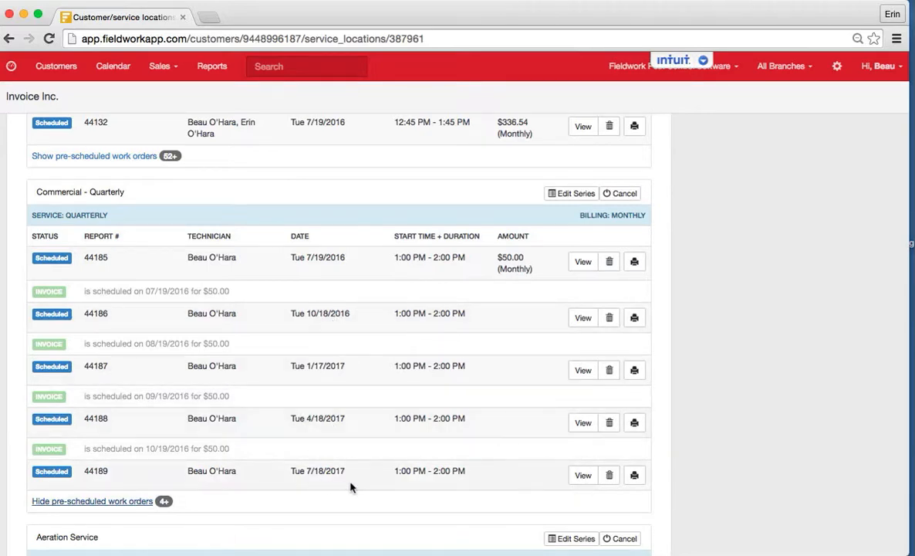
pyautogui.scroll(15, 410, 401)
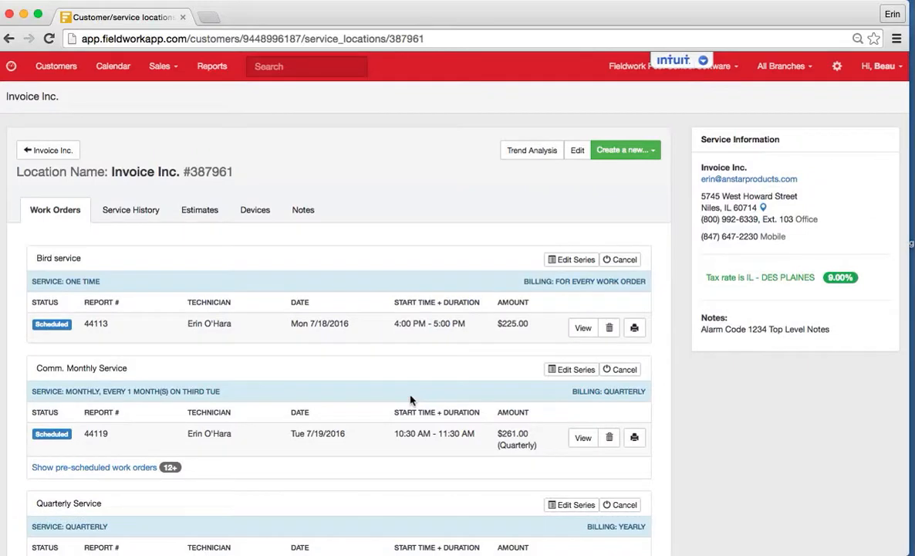
# Step: Go to the Invoice Inc. customer account's invoices and open the Jul 19th 2016 invoice for editing
pyautogui.click(66, 153)
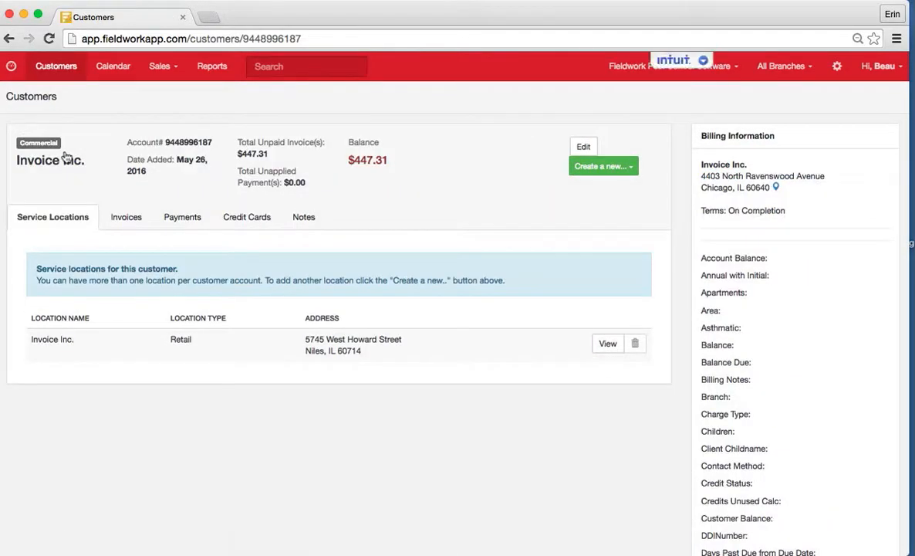
pyautogui.click(122, 217)
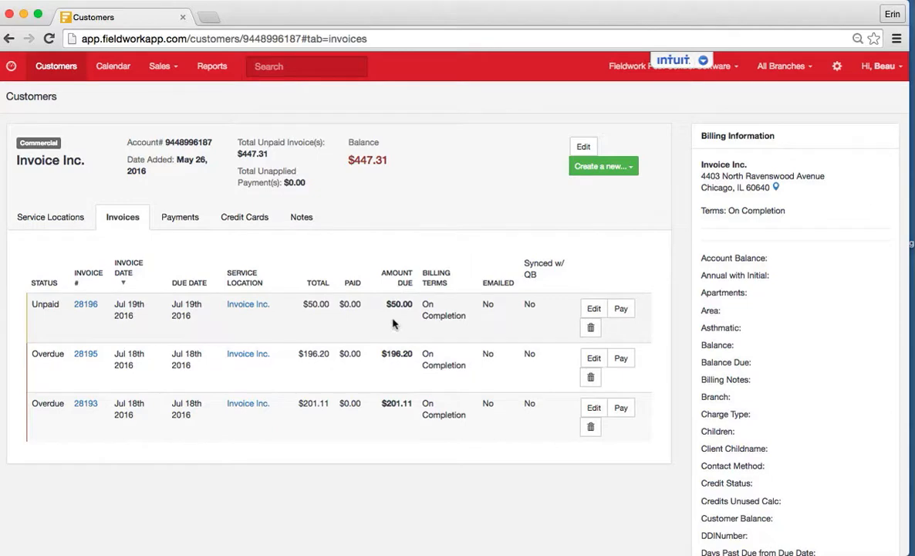
pyautogui.click(594, 310)
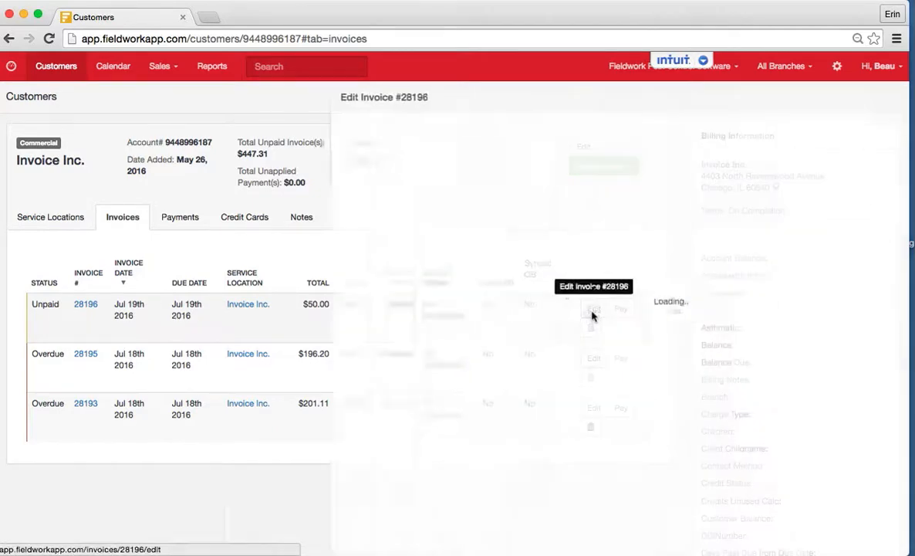